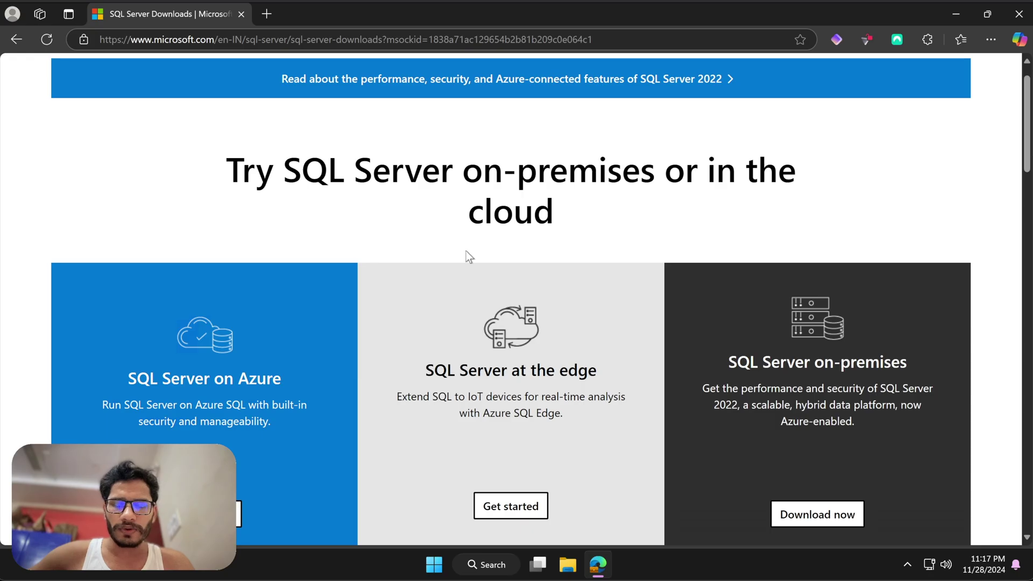
- Search Bing for 'microsoft sql server' in a new browser tab
{"action": "scroll", "coordinate": [466, 251], "scroll_direction": "down", "scroll_amount": 1}
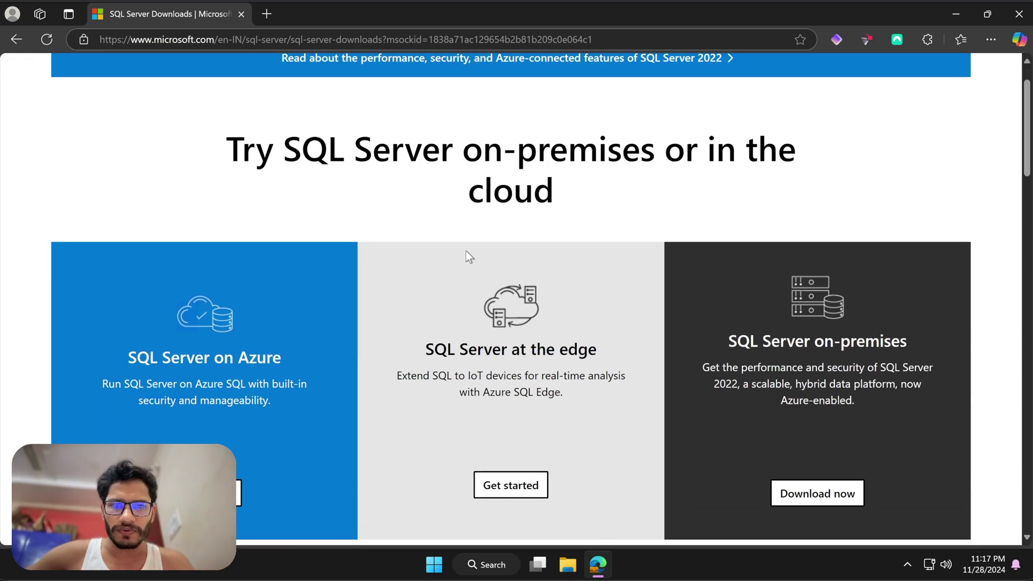
{"action": "scroll", "coordinate": [466, 251], "scroll_direction": "down", "scroll_amount": 1}
{"action": "scroll", "coordinate": [466, 251], "scroll_direction": "up", "scroll_amount": 2}
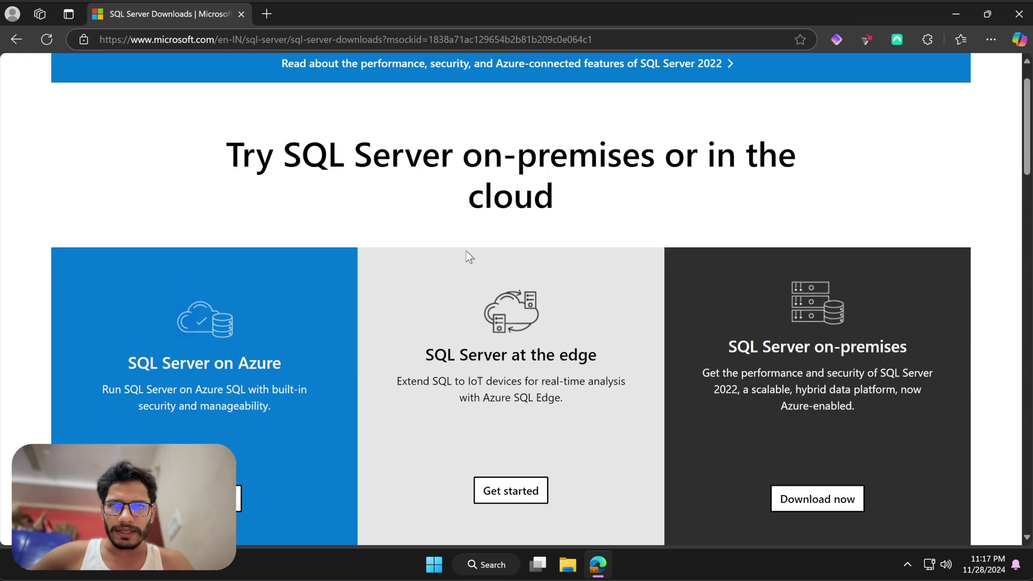
{"action": "scroll", "coordinate": [467, 254], "scroll_direction": "down", "scroll_amount": 1}
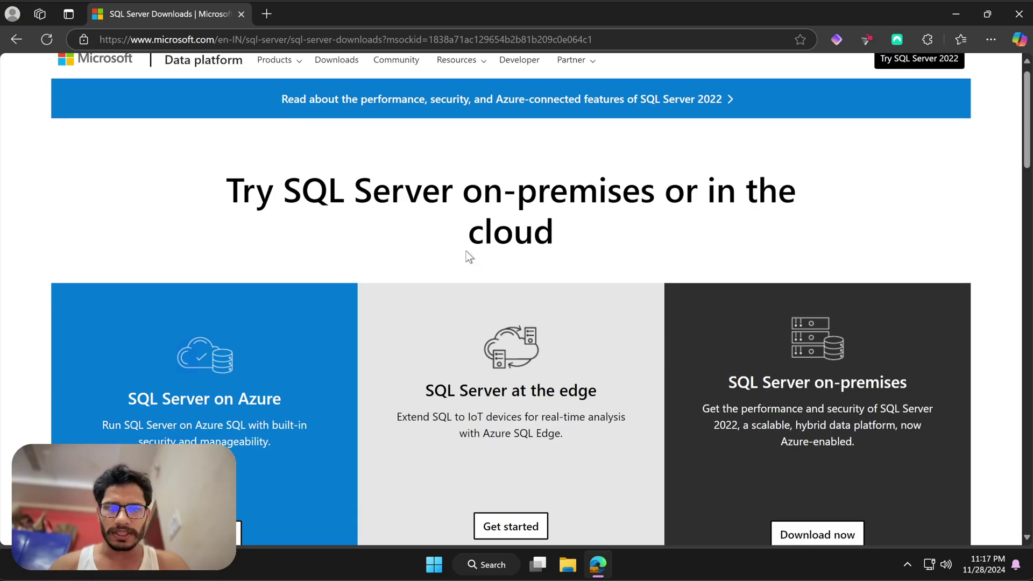
{"action": "scroll", "coordinate": [313, 93], "scroll_direction": "up", "scroll_amount": 1}
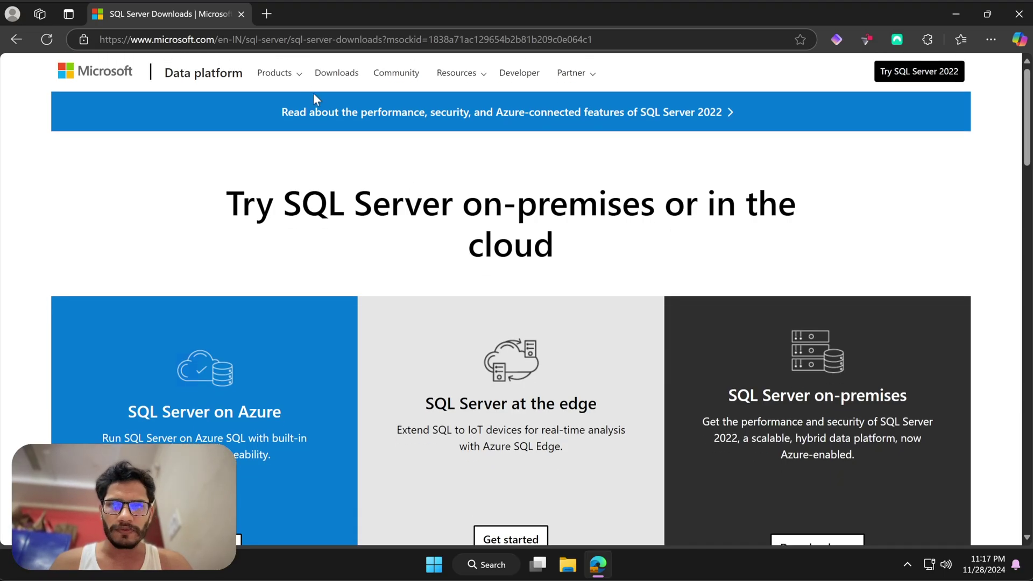
{"action": "left_click", "coordinate": [272, 22]}
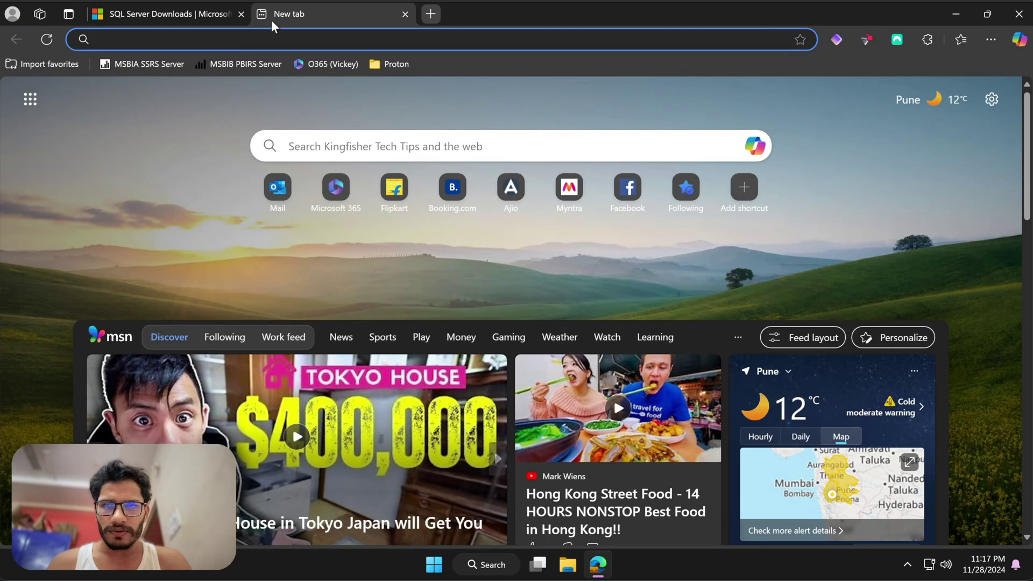
{"action": "type", "text": "MIC"}
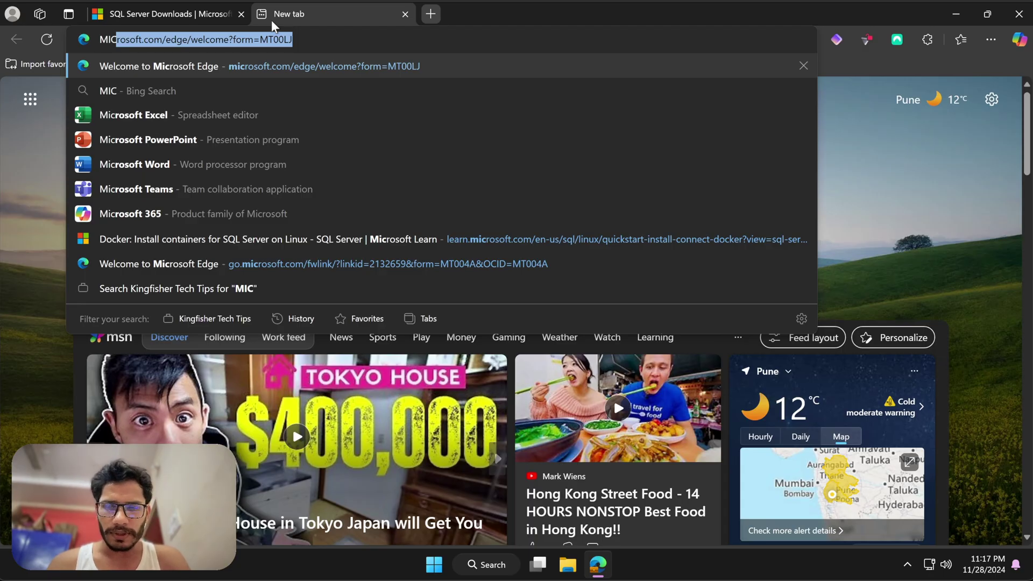
{"action": "key", "text": "Escape"}
{"action": "type", "text": "mirosft sql server"}
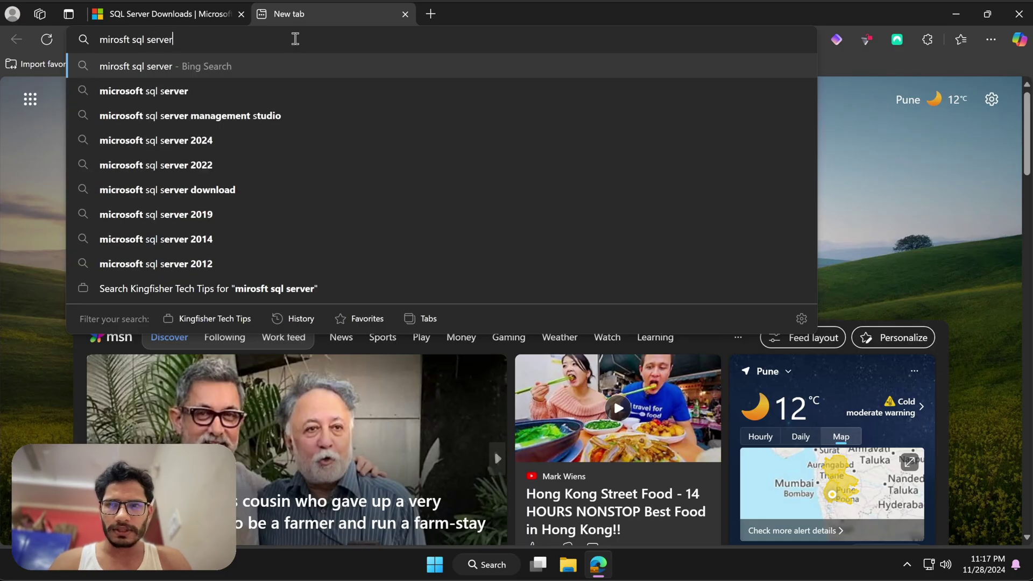
{"action": "key", "text": "Return"}
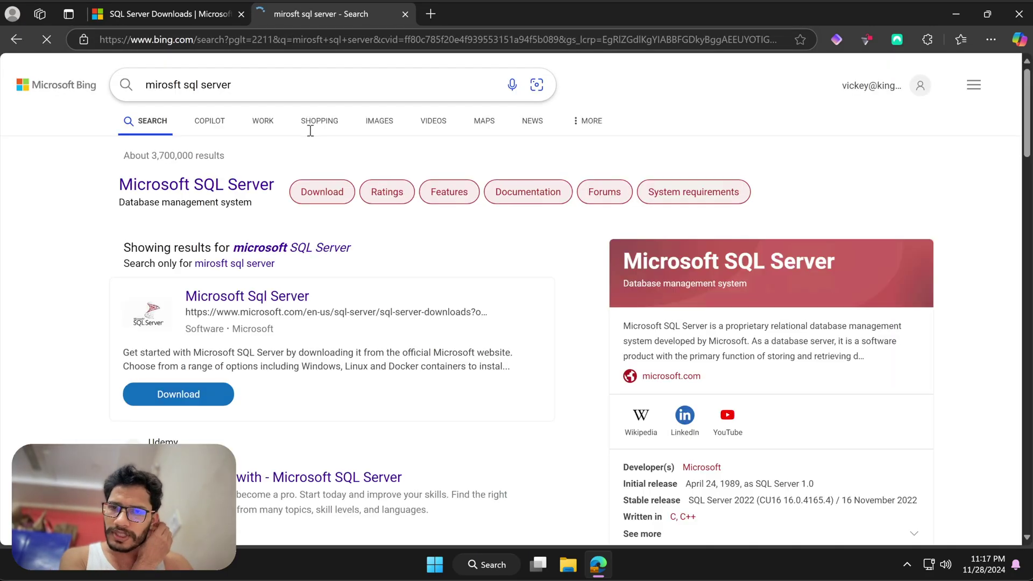
- Open the SQL Server Downloads result, close the search tab, and return to the first tab
{"action": "scroll", "coordinate": [297, 295], "scroll_direction": "down", "scroll_amount": 1}
{"action": "scroll", "coordinate": [297, 295], "scroll_direction": "down", "scroll_amount": 3}
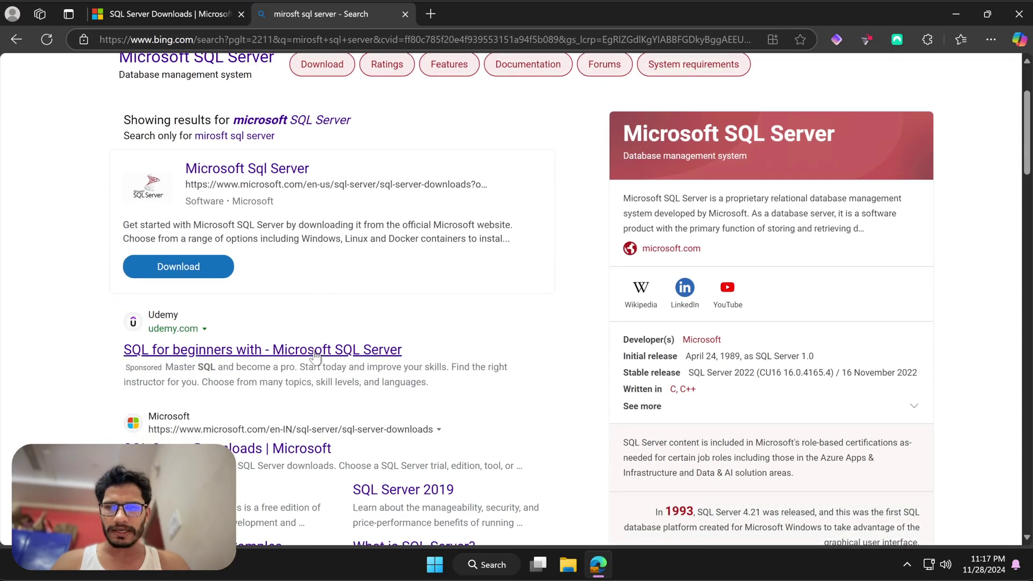
{"action": "left_click", "coordinate": [210, 379]}
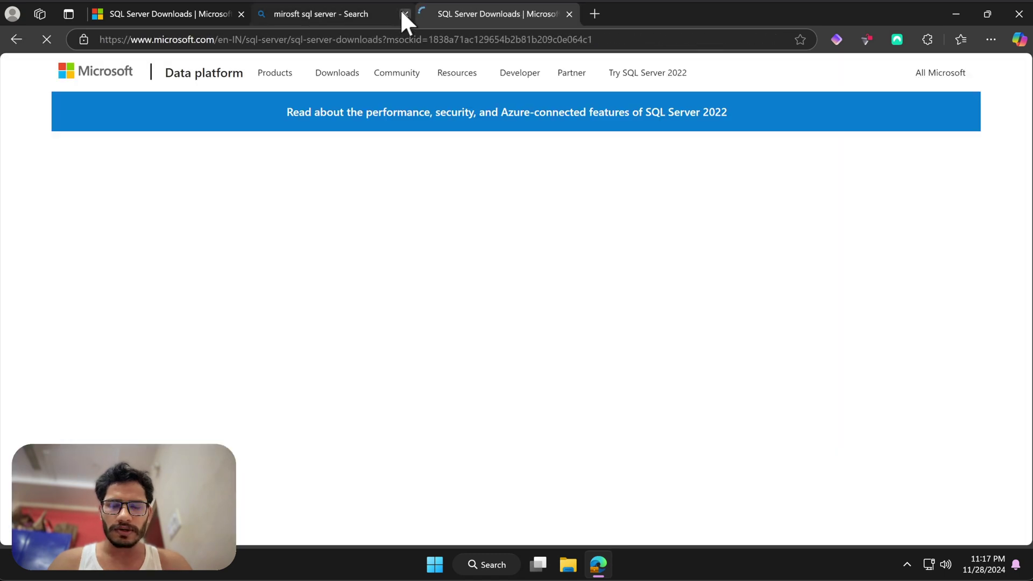
{"action": "left_click", "coordinate": [404, 14]}
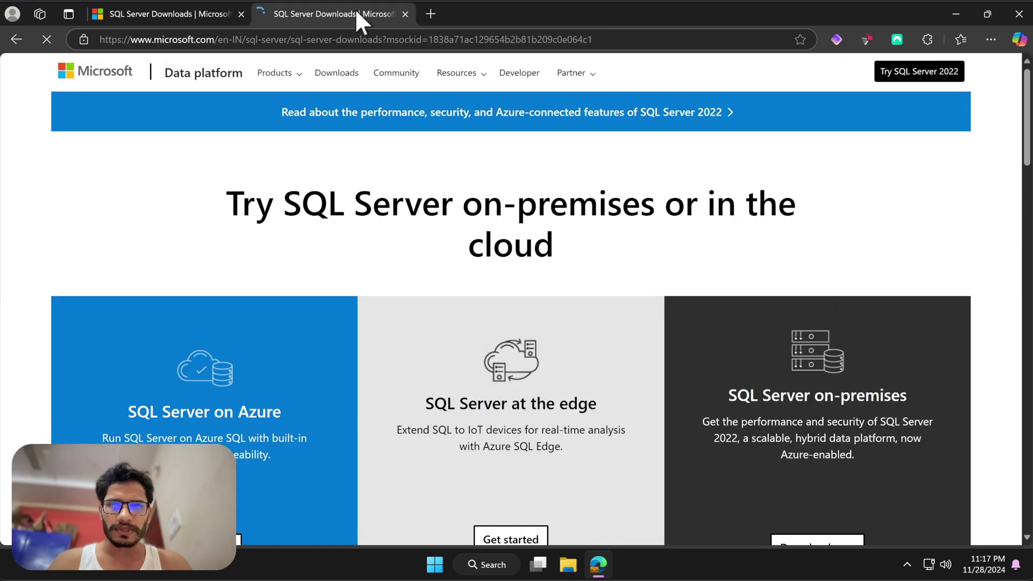
{"action": "left_click", "coordinate": [188, 14]}
- Scroll to the SQL Server on-premises section and briefly highlight its heading
{"action": "scroll", "coordinate": [649, 248], "scroll_direction": "down", "scroll_amount": 1}
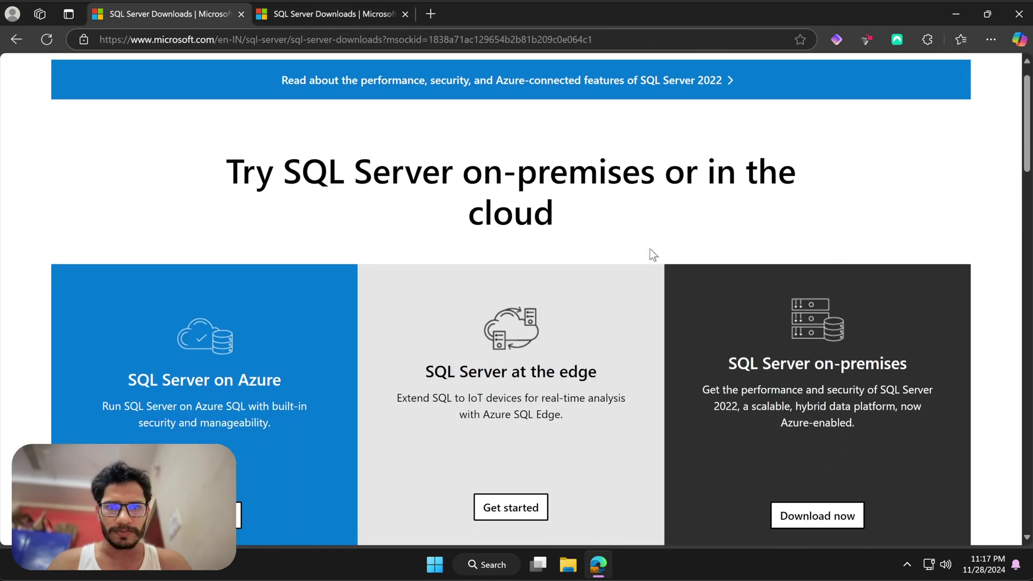
{"action": "scroll", "coordinate": [764, 297], "scroll_direction": "down", "scroll_amount": 1}
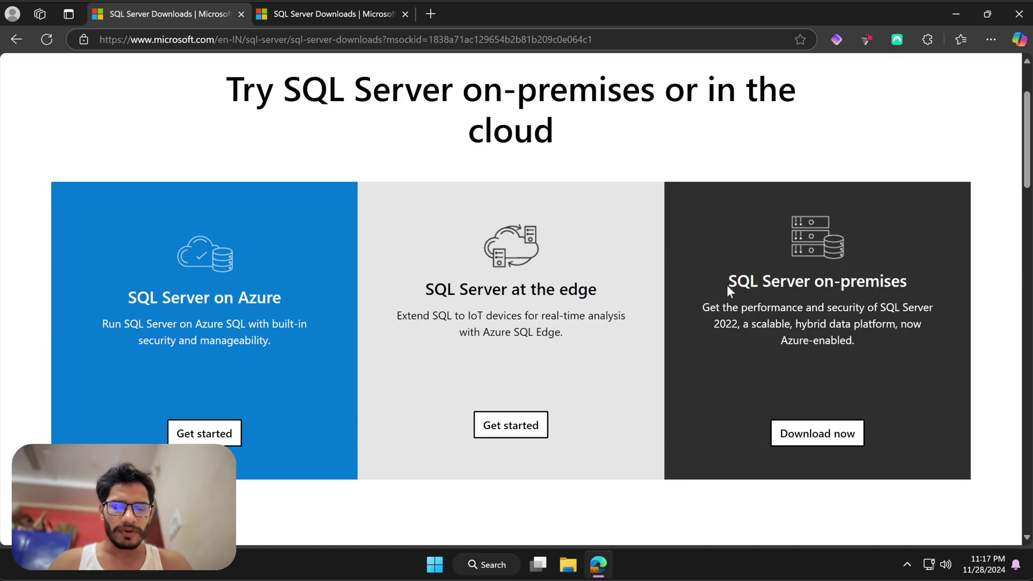
{"action": "left_click_drag", "start_coordinate": [727, 287], "coordinate": [899, 282]}
{"action": "left_click", "coordinate": [930, 289]}
{"action": "scroll", "coordinate": [799, 428], "scroll_direction": "down", "scroll_amount": 1}
- Start the on-premises trial download and enter first name, last name and e-mail
{"action": "left_click", "coordinate": [796, 422]}
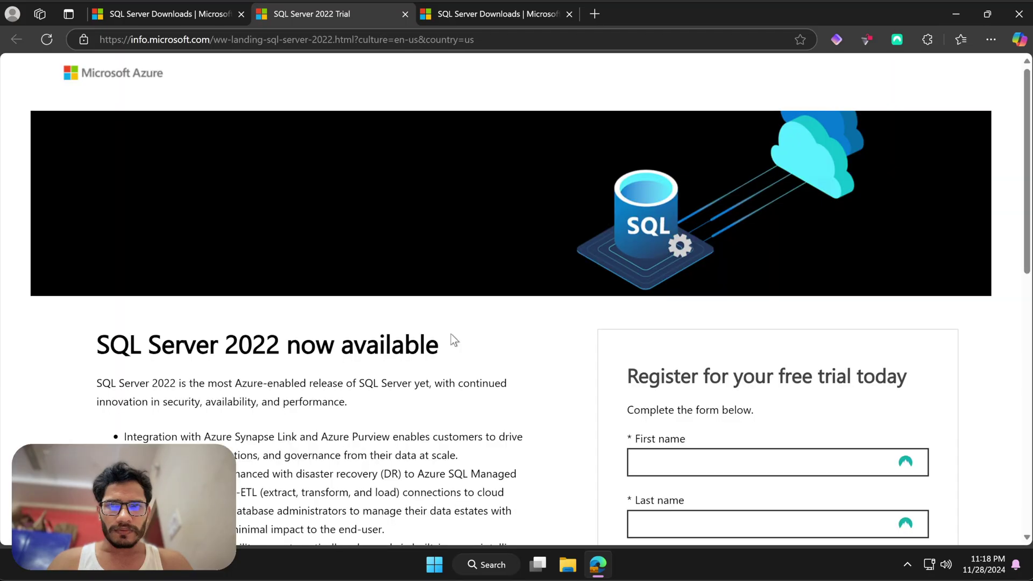
{"action": "scroll", "coordinate": [455, 341], "scroll_direction": "down", "scroll_amount": 2}
{"action": "left_click", "coordinate": [661, 382]}
{"action": "type", "text": "ada"}
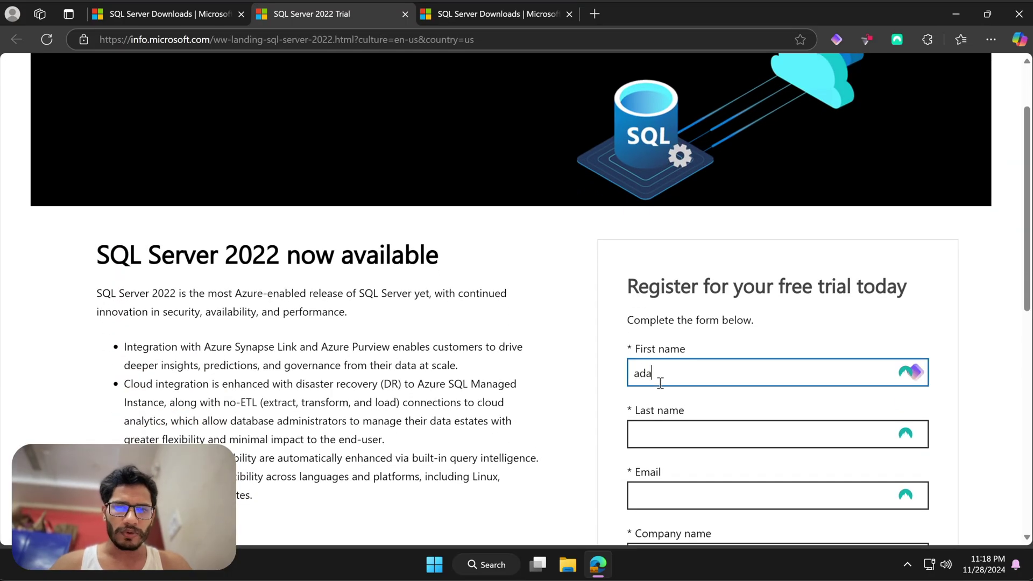
{"action": "scroll", "coordinate": [661, 383], "scroll_direction": "down", "scroll_amount": 2}
{"action": "left_click", "coordinate": [692, 358]}
{"action": "type", "text": "daD"}
{"action": "scroll", "coordinate": [694, 364], "scroll_direction": "down", "scroll_amount": 1}
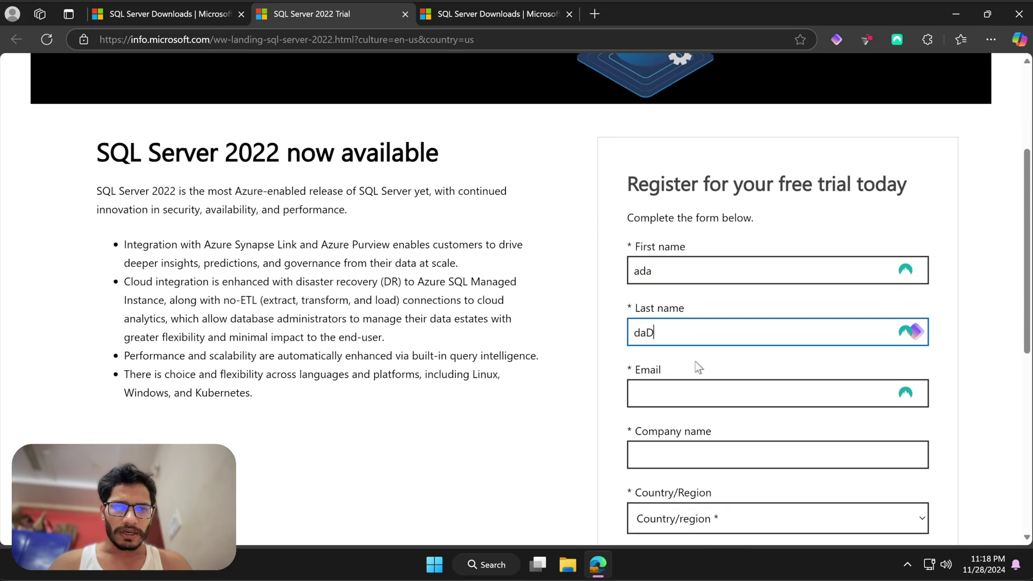
{"action": "scroll", "coordinate": [695, 361], "scroll_direction": "down", "scroll_amount": 1}
{"action": "left_click", "coordinate": [672, 371]}
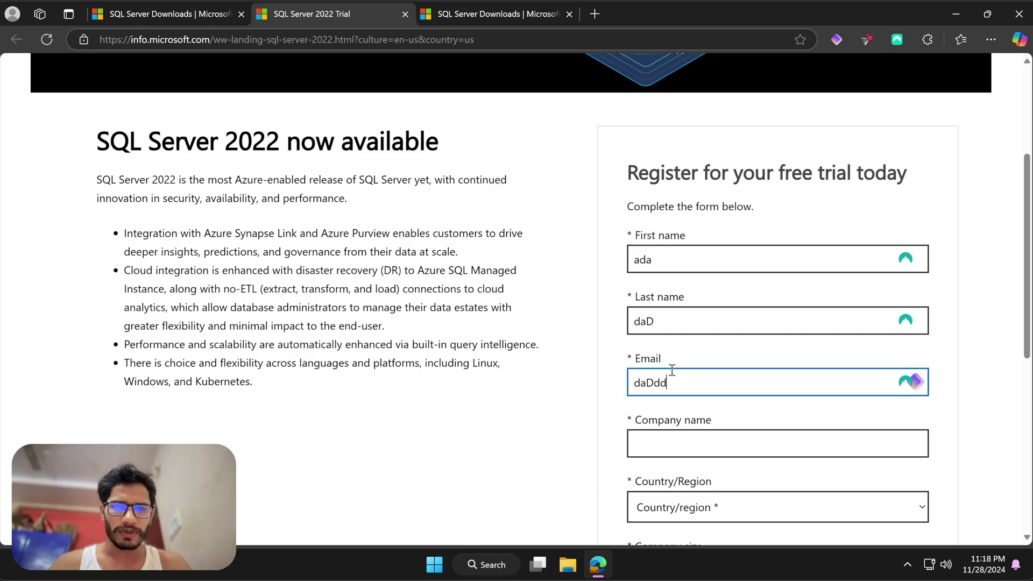
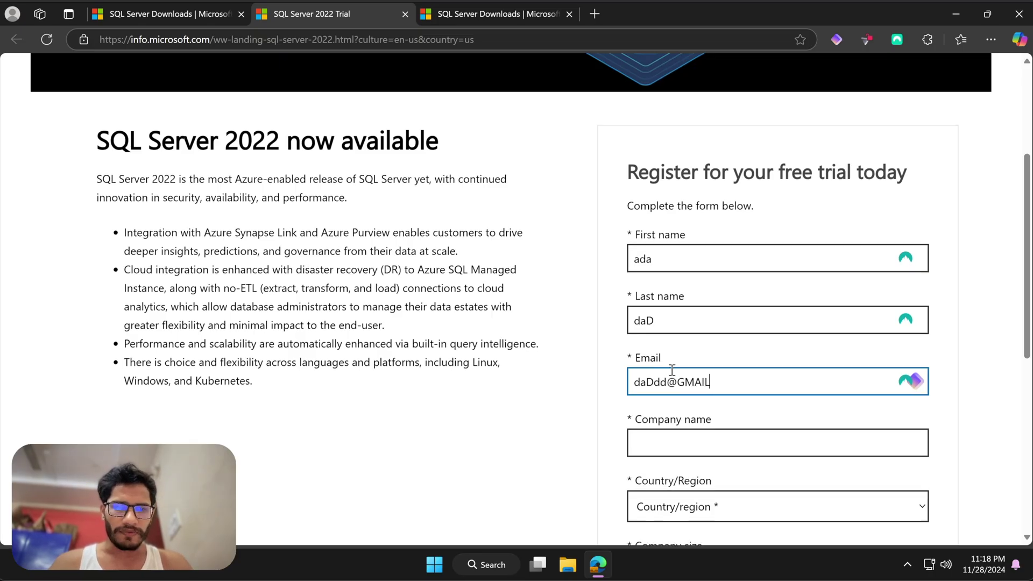
- Add the company name, phone number and a comment, tick partner consent, and submit the form
{"action": "scroll", "coordinate": [716, 314], "scroll_direction": "down", "scroll_amount": 3}
{"action": "left_click", "coordinate": [706, 311]}
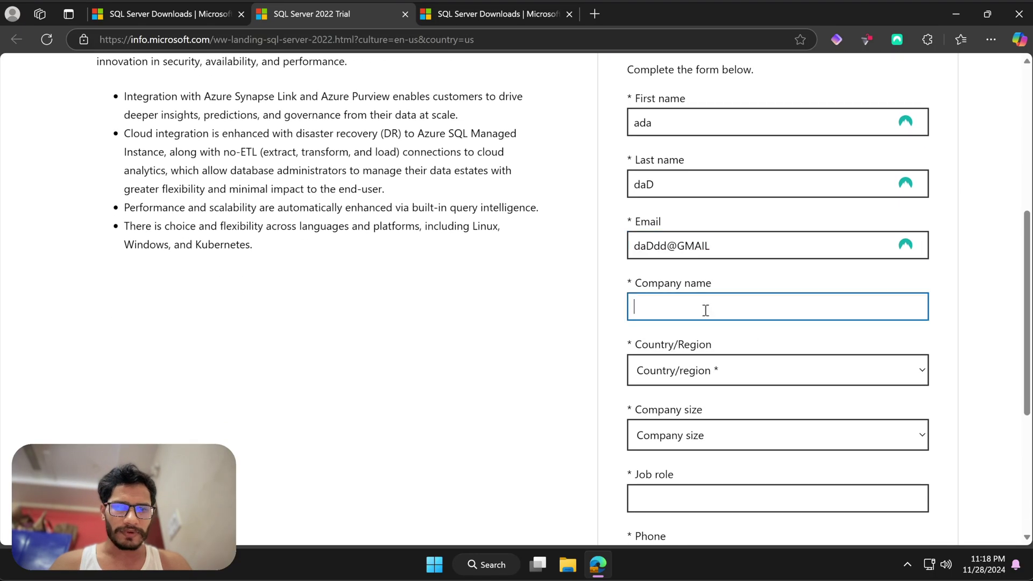
{"action": "type", "text": "KFINF"}
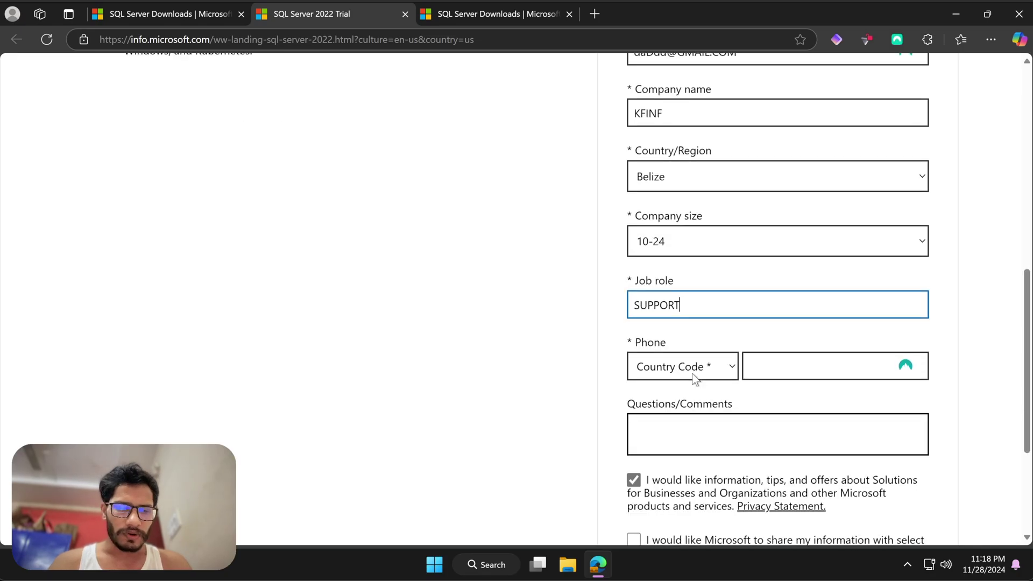
{"action": "scroll", "coordinate": [694, 379], "scroll_direction": "down", "scroll_amount": 2}
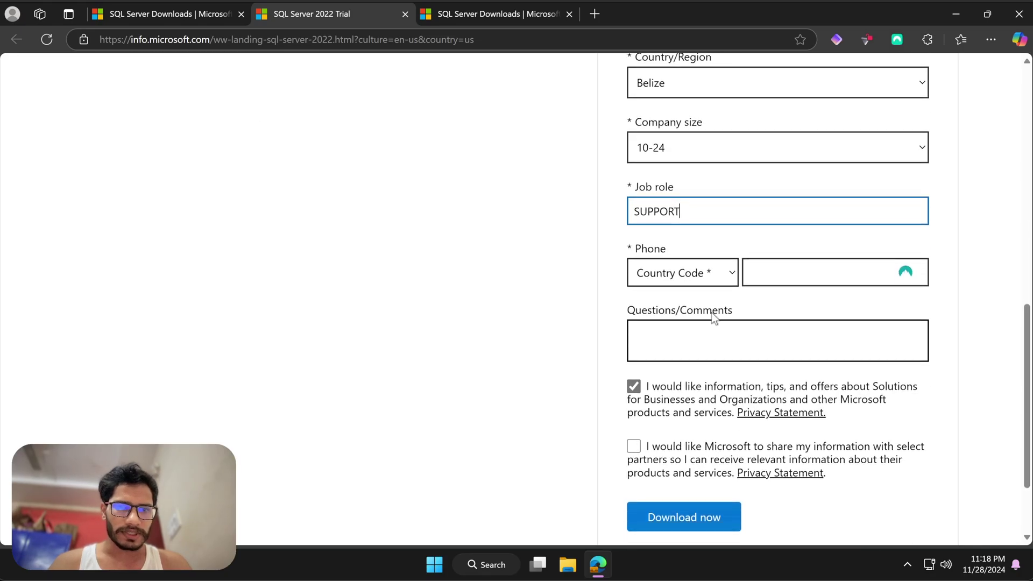
{"action": "left_click", "coordinate": [795, 269]}
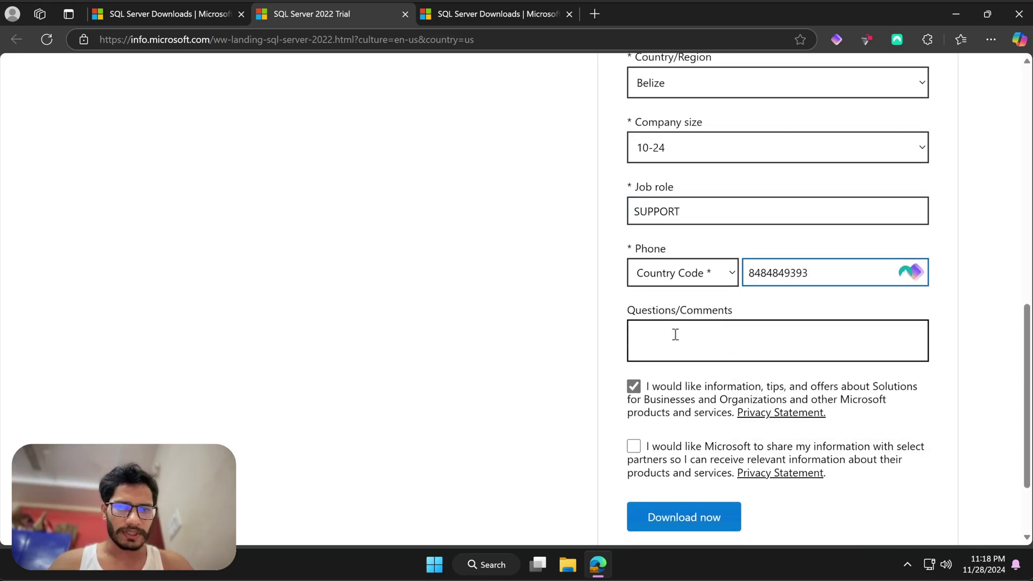
{"action": "left_click", "coordinate": [675, 334]}
{"action": "type", "text": "Dld"}
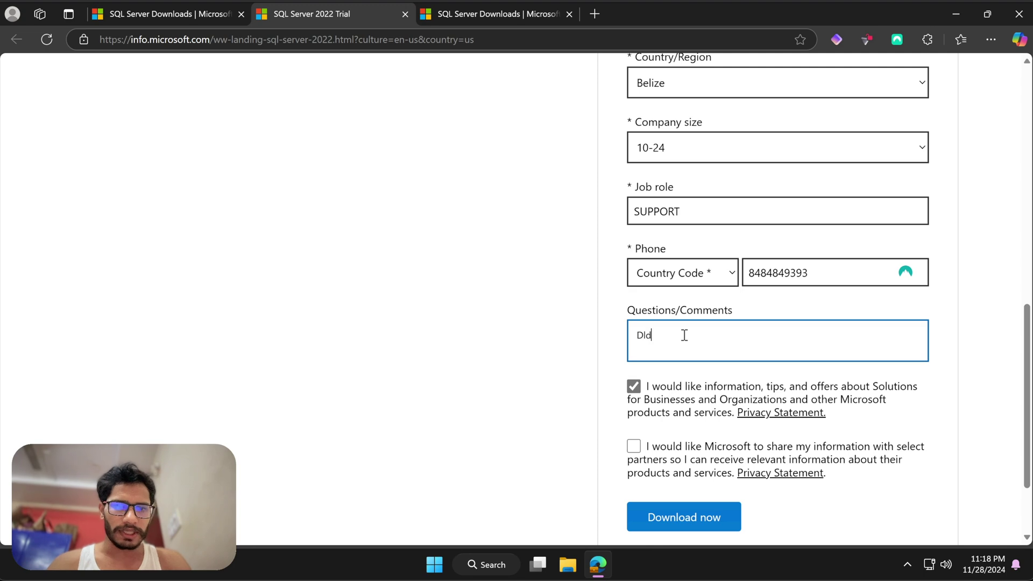
{"action": "left_click", "coordinate": [634, 446]}
{"action": "scroll", "coordinate": [717, 352], "scroll_direction": "up", "scroll_amount": 3}
{"action": "scroll", "coordinate": [719, 349], "scroll_direction": "down", "scroll_amount": 5}
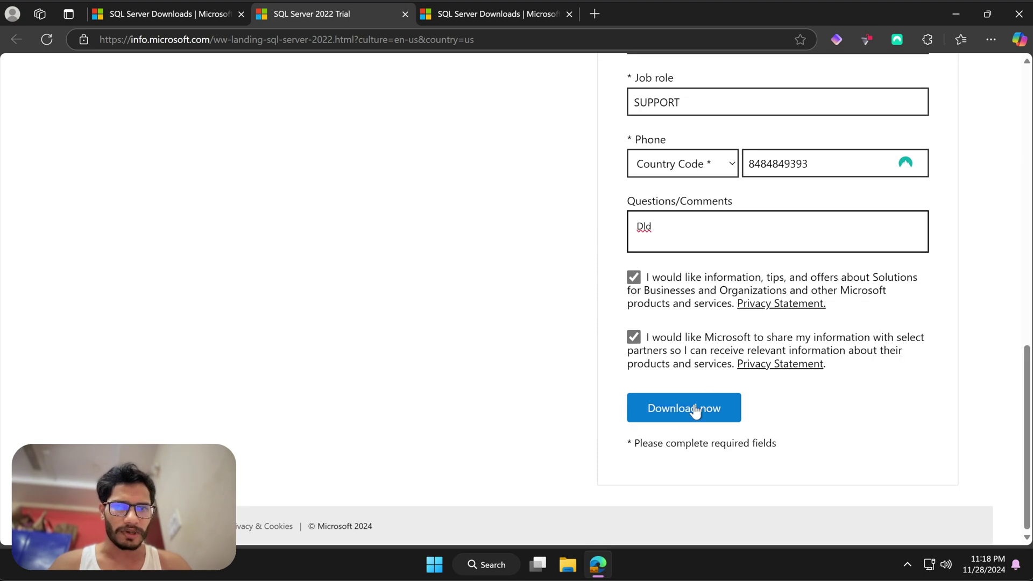
{"action": "left_click", "coordinate": [694, 408]}
- Download the 64-bit SQL2022-SSEI-Eval.exe and view it in File Explorer's Downloads folder
{"action": "scroll", "coordinate": [385, 329], "scroll_direction": "down", "scroll_amount": 2}
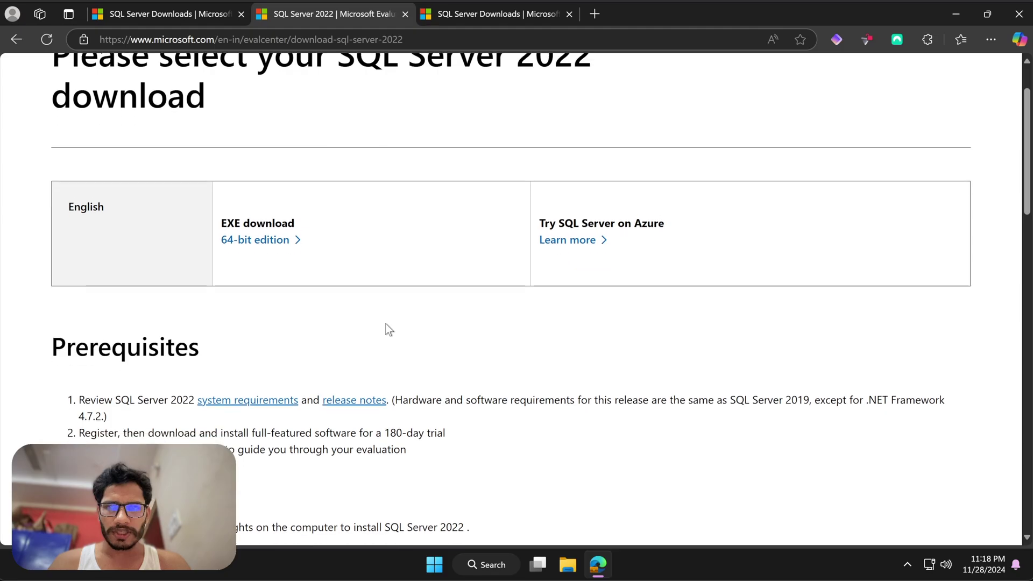
{"action": "scroll", "coordinate": [293, 124], "scroll_direction": "up", "scroll_amount": 1}
{"action": "scroll", "coordinate": [353, 147], "scroll_direction": "down", "scroll_amount": 1}
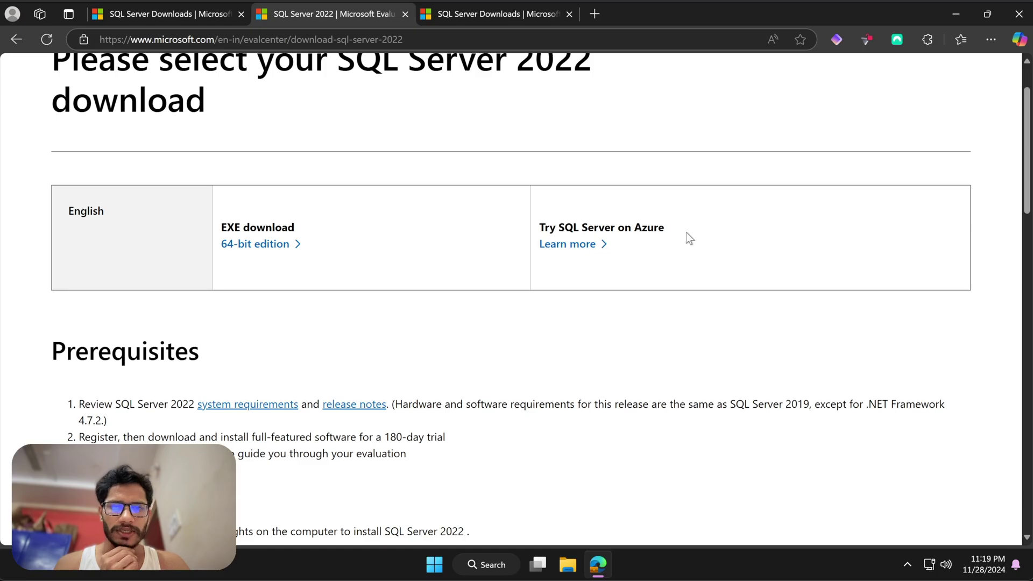
{"action": "scroll", "coordinate": [330, 250], "scroll_direction": "down", "scroll_amount": 1}
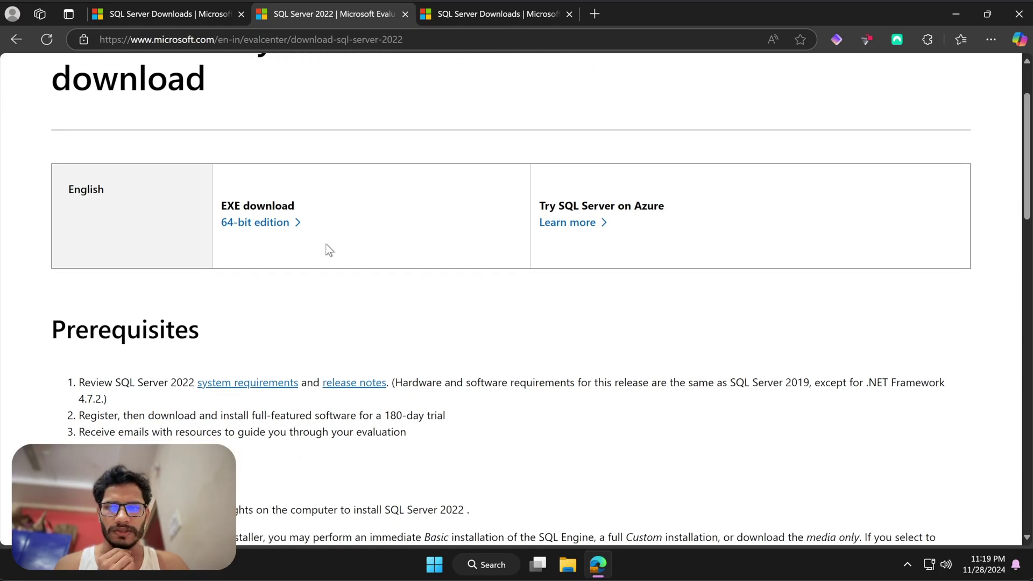
{"action": "left_click", "coordinate": [278, 226]}
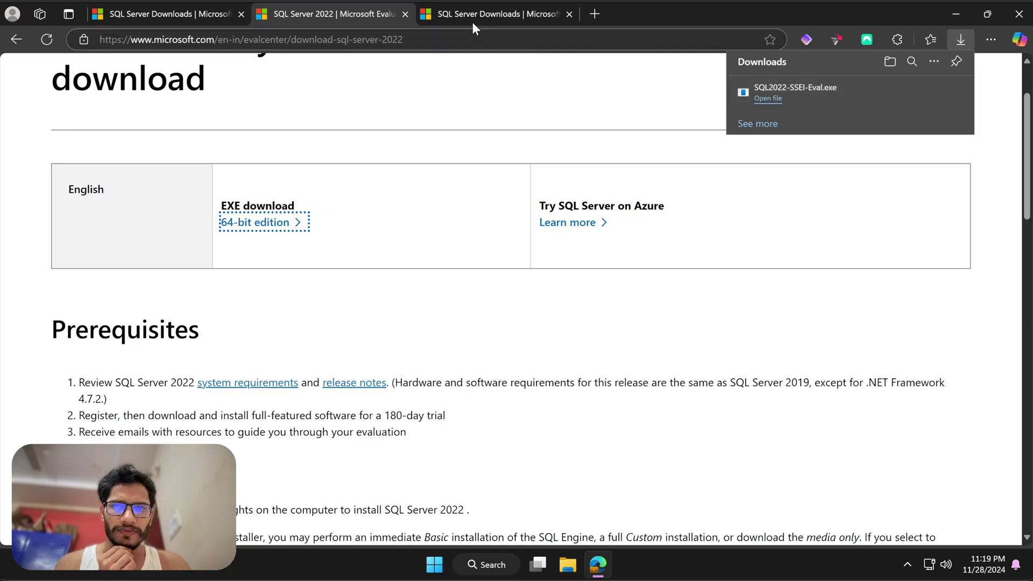
{"action": "left_click", "coordinate": [568, 565]}
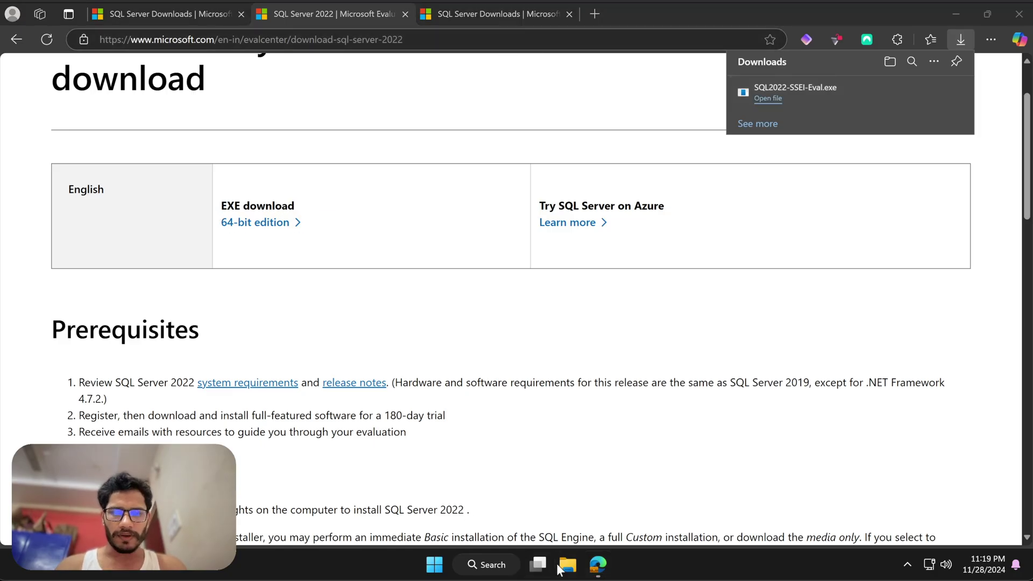
{"action": "left_click", "coordinate": [186, 273]}
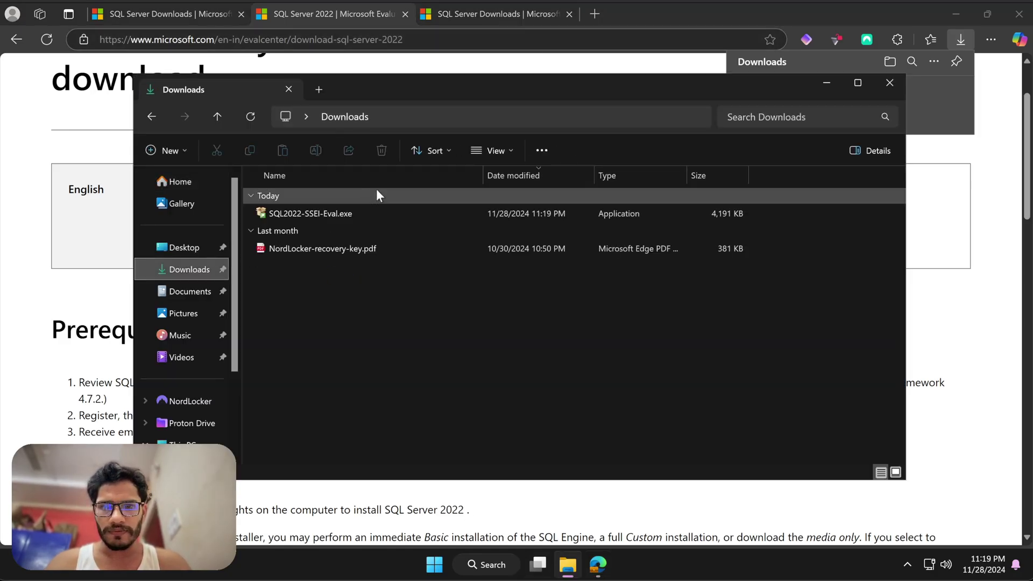
- Run SQL2022-SSEI-Eval.exe to download the English ISO media, then bring the browser back
{"action": "double_click", "coordinate": [328, 214]}
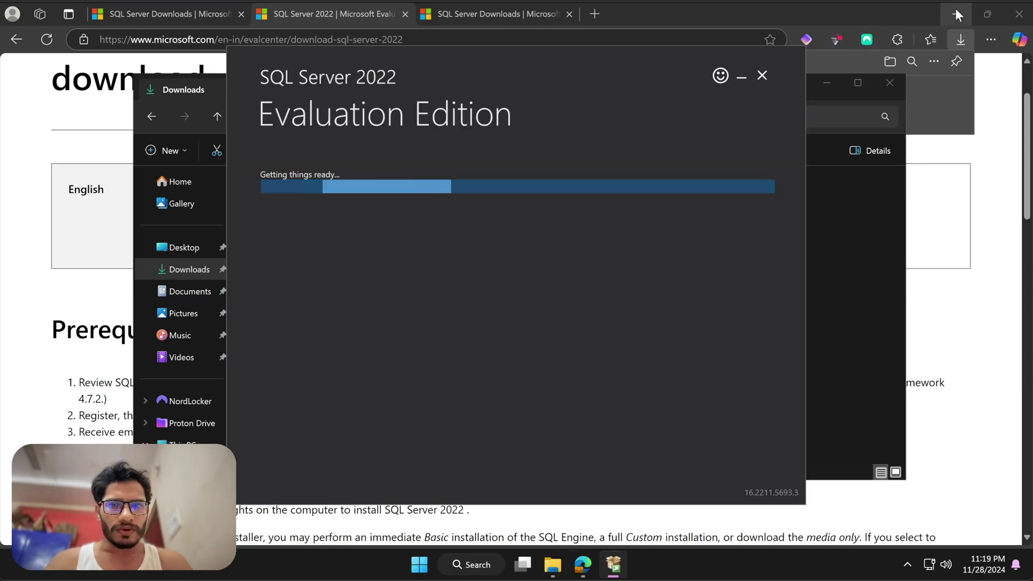
{"action": "left_click", "coordinate": [955, 11]}
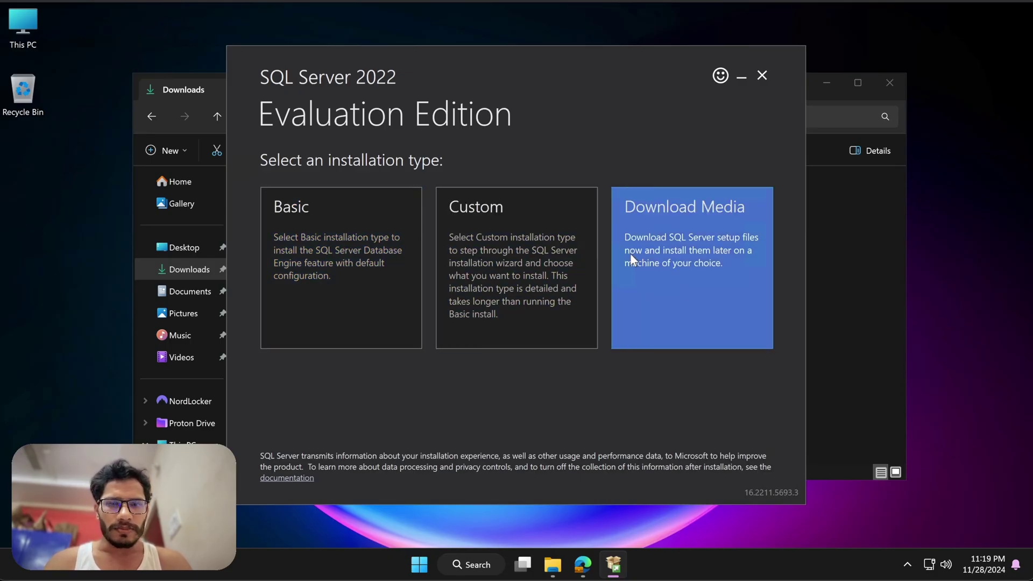
{"action": "left_click", "coordinate": [631, 258]}
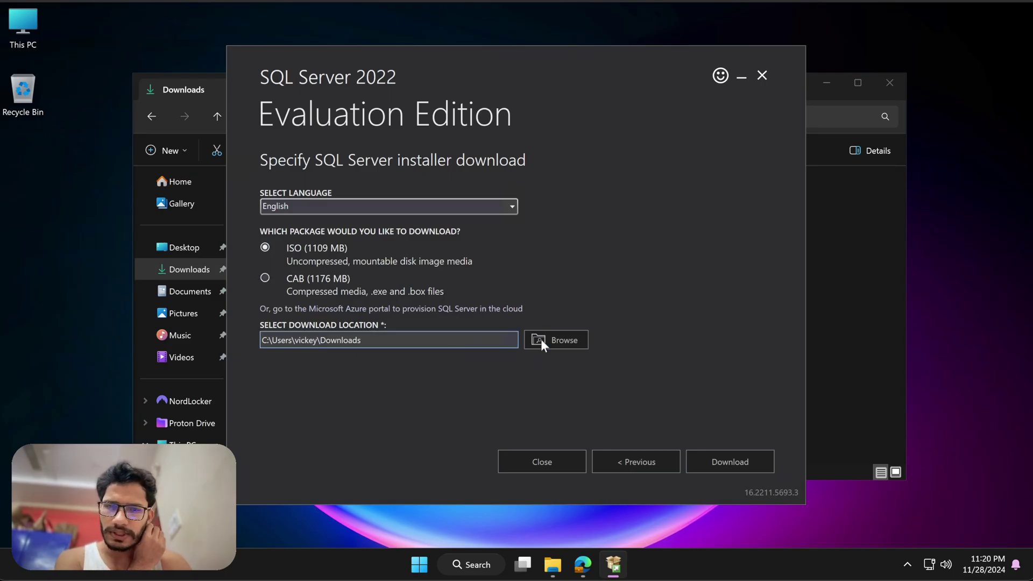
{"action": "left_click", "coordinate": [715, 463]}
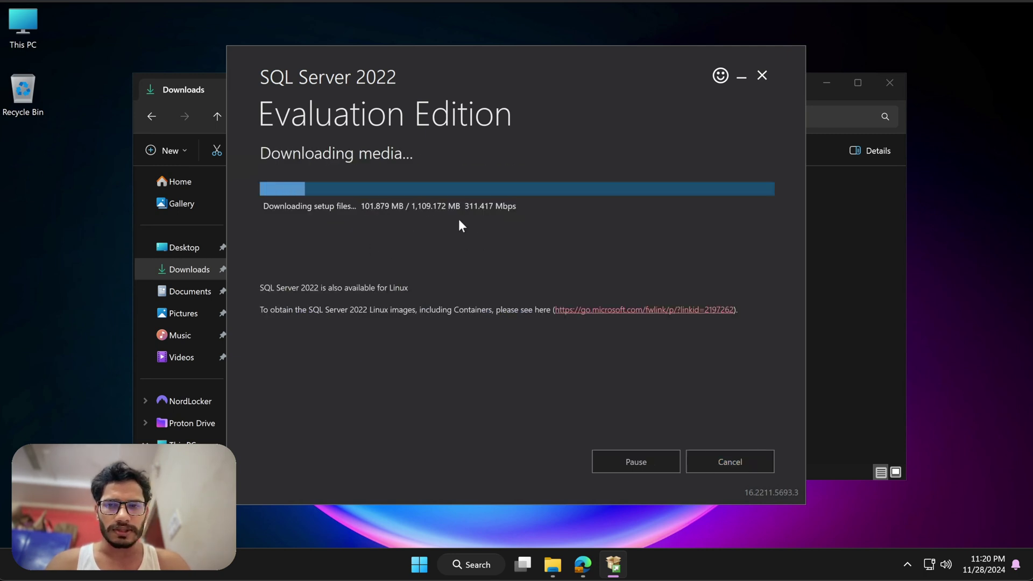
{"action": "left_click", "coordinate": [583, 564]}
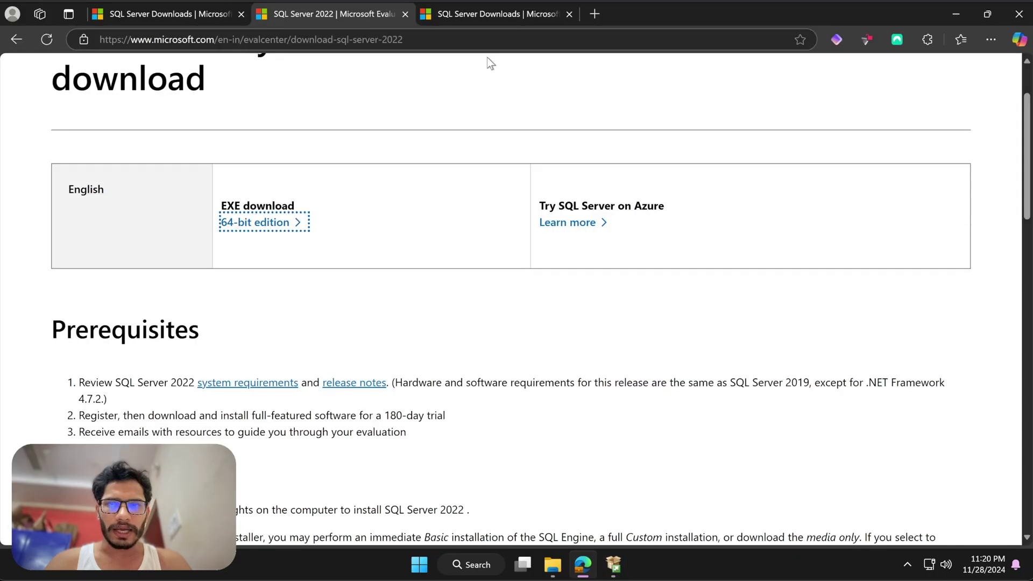
- Reach Kingfisher Tech Tips via Google and open its 'Get Started with SQL Server 2022' post
{"action": "left_click", "coordinate": [594, 14]}
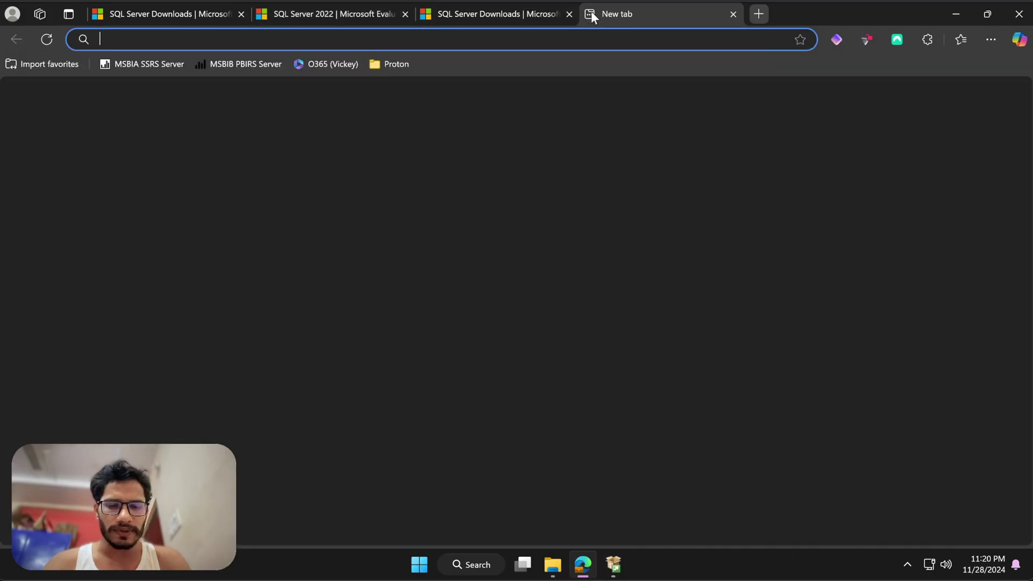
{"action": "type", "text": "GOOGLE"}
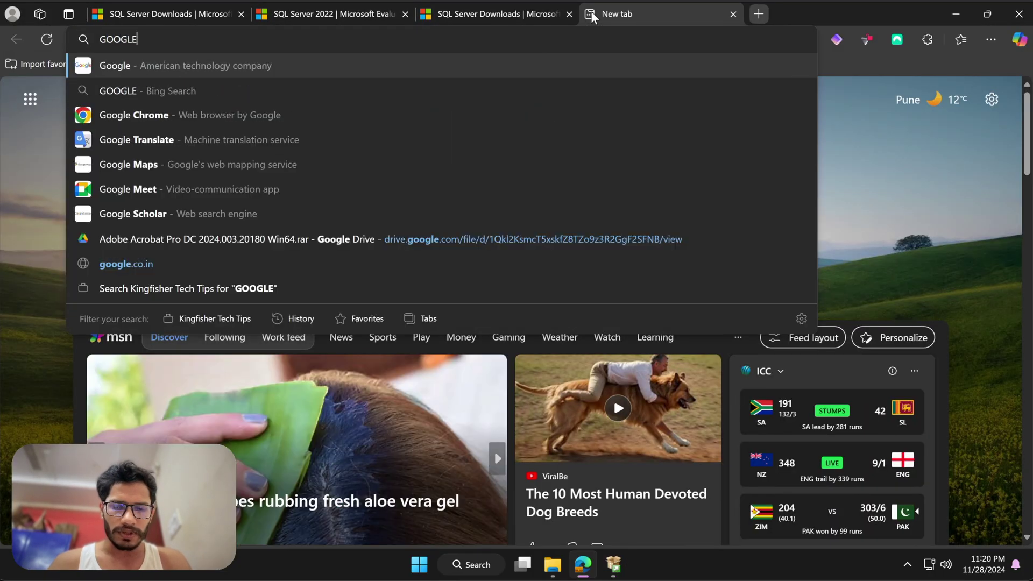
{"action": "key", "text": "Return"}
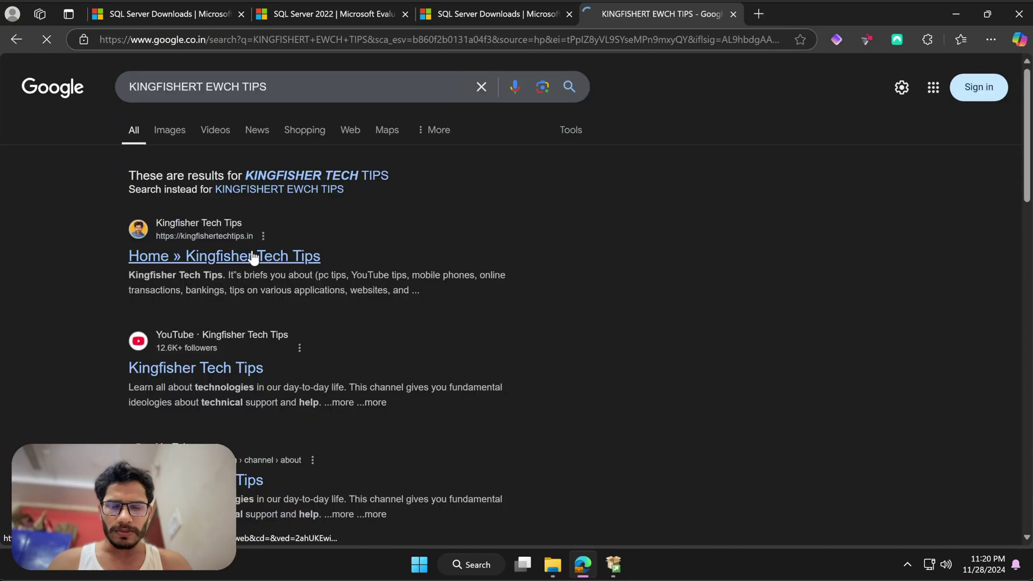
{"action": "left_click", "coordinate": [253, 257]}
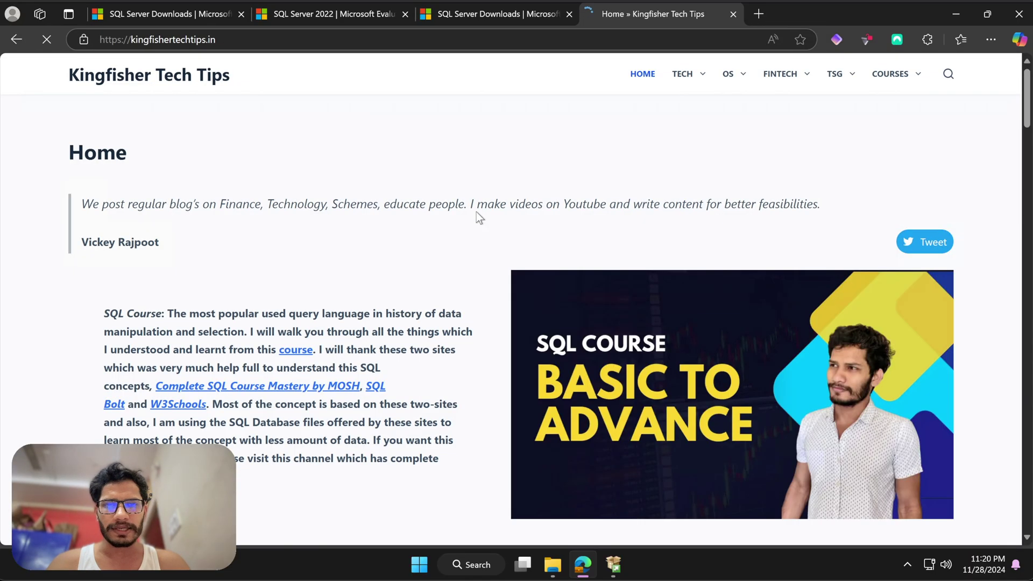
{"action": "left_click", "coordinate": [945, 74]}
{"action": "type", "text": "SQL SERVER"}
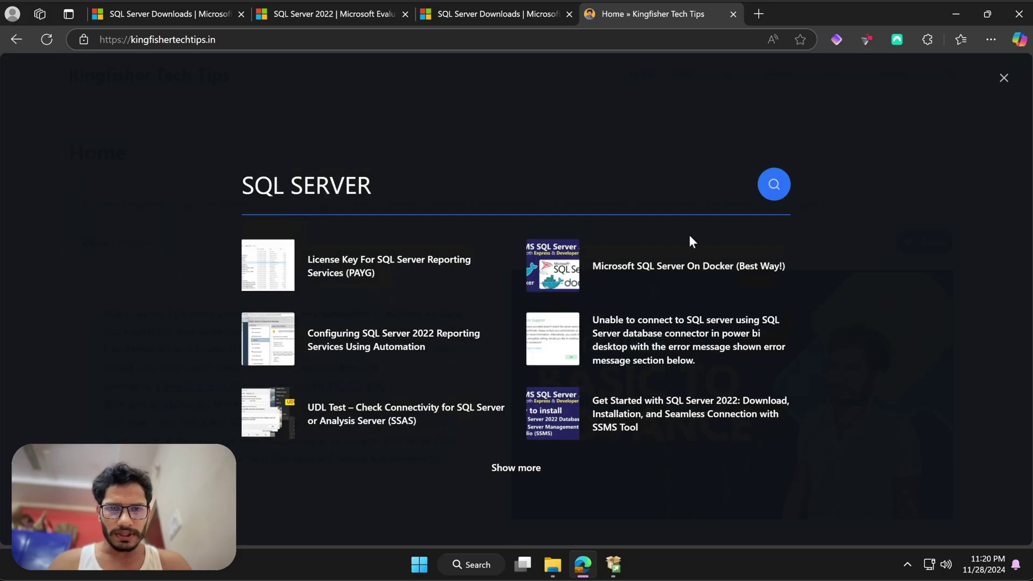
{"action": "left_click", "coordinate": [626, 411]}
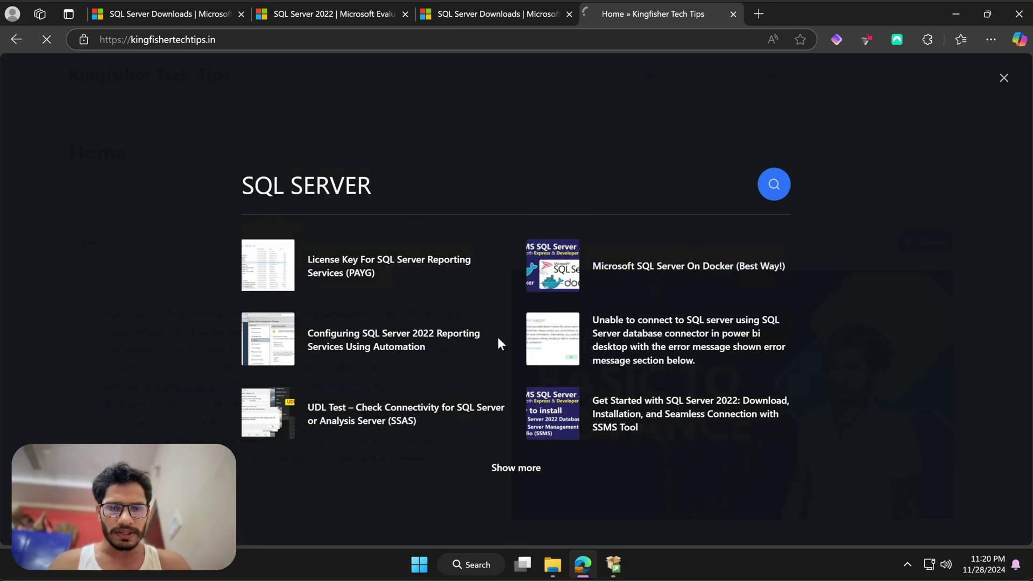
{"action": "scroll", "coordinate": [498, 337], "scroll_direction": "down", "scroll_amount": 20}
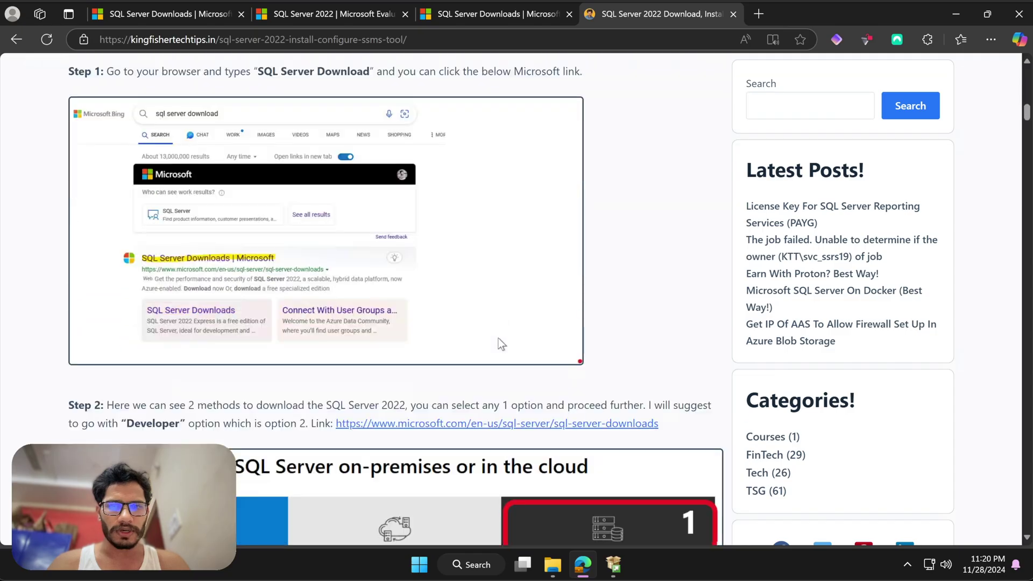
{"action": "scroll", "coordinate": [392, 275], "scroll_direction": "down", "scroll_amount": 15}
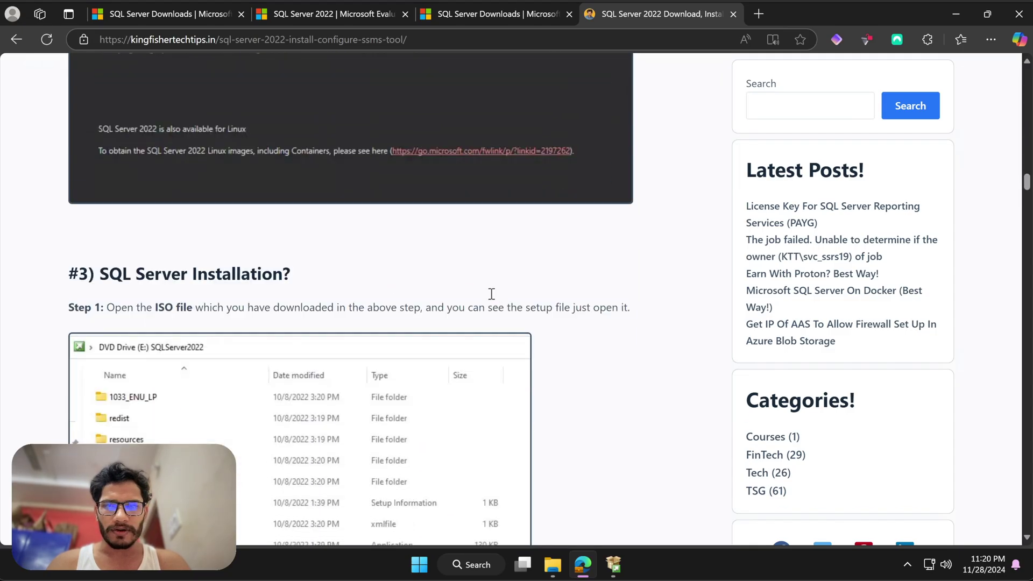
{"action": "scroll", "coordinate": [412, 298], "scroll_direction": "down", "scroll_amount": 15}
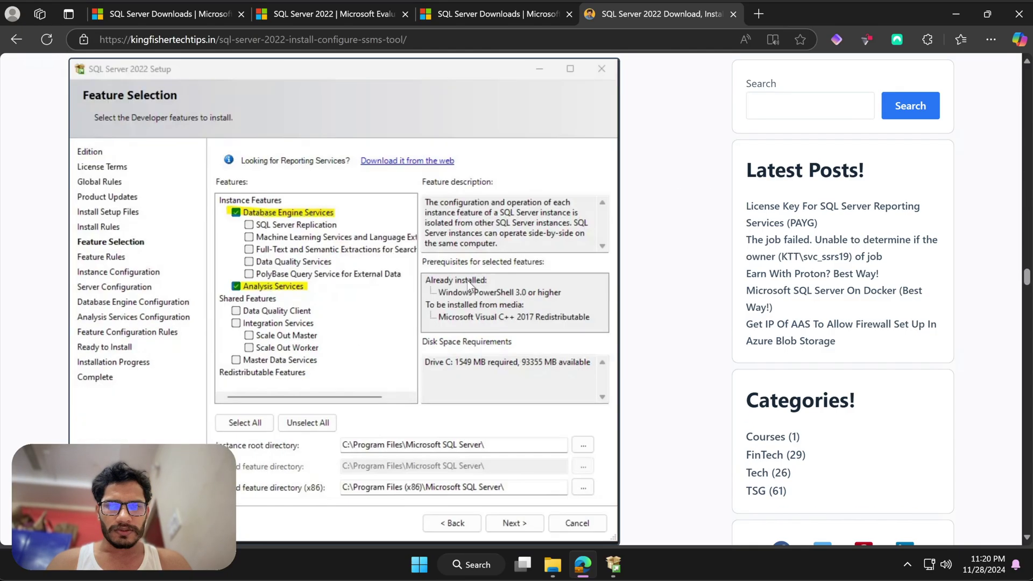
{"action": "scroll", "coordinate": [511, 280], "scroll_direction": "up", "scroll_amount": 7}
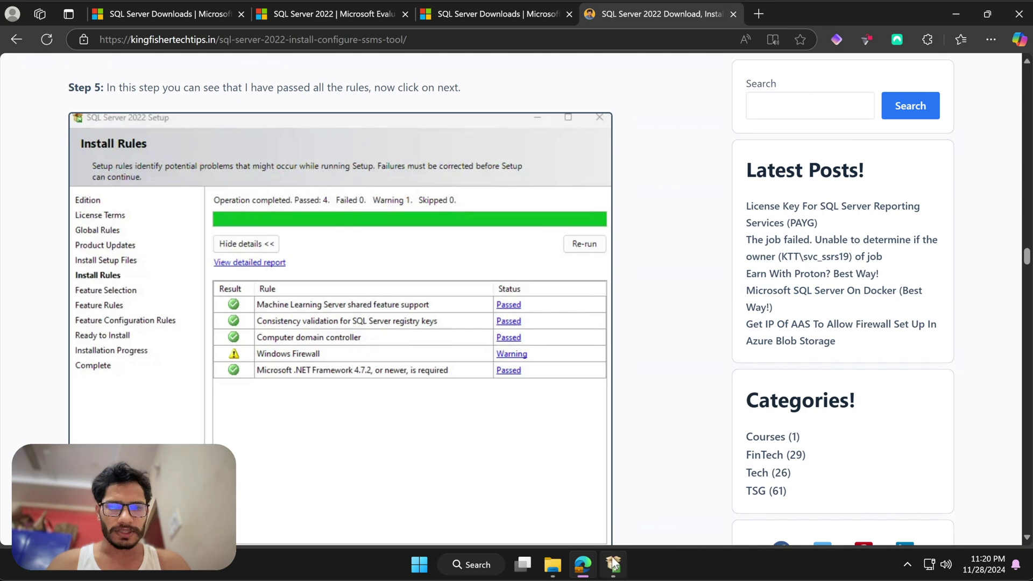
- Mount SQLServer2022-x64-ENU.iso from the media folder and run setup.exe from drive E:
{"action": "left_click", "coordinate": [613, 564]}
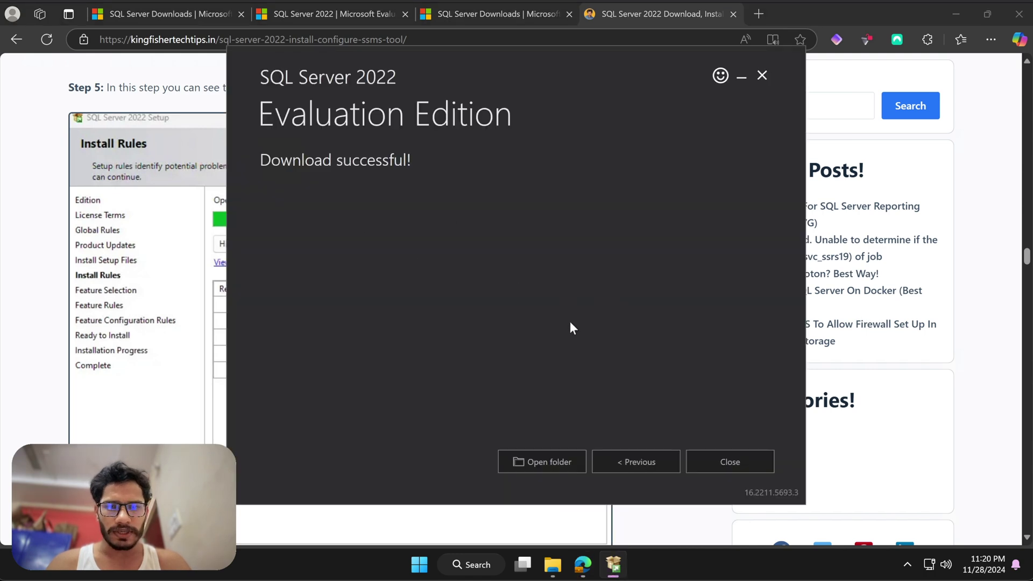
{"action": "left_click", "coordinate": [533, 461]}
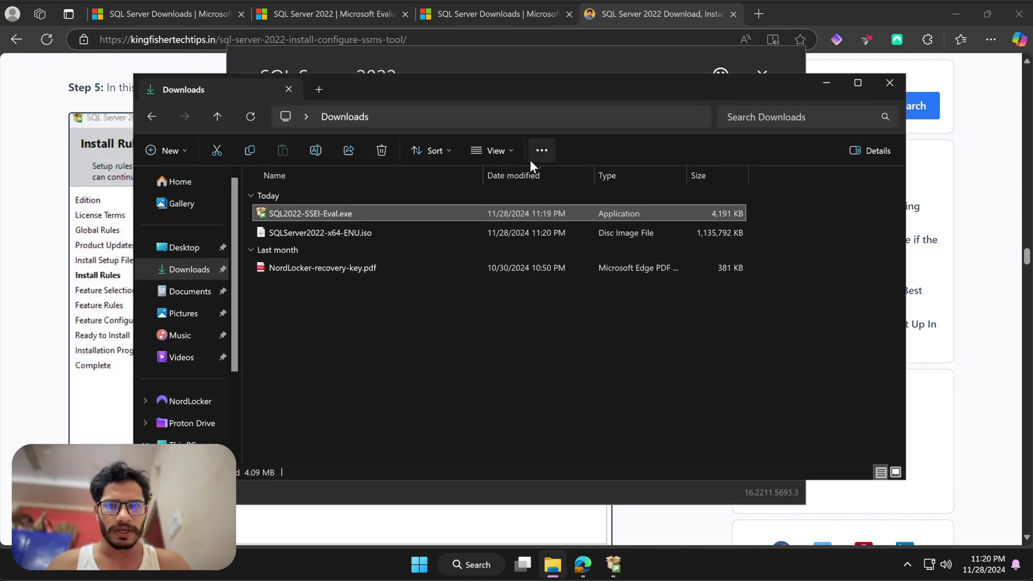
{"action": "left_click", "coordinate": [338, 232]}
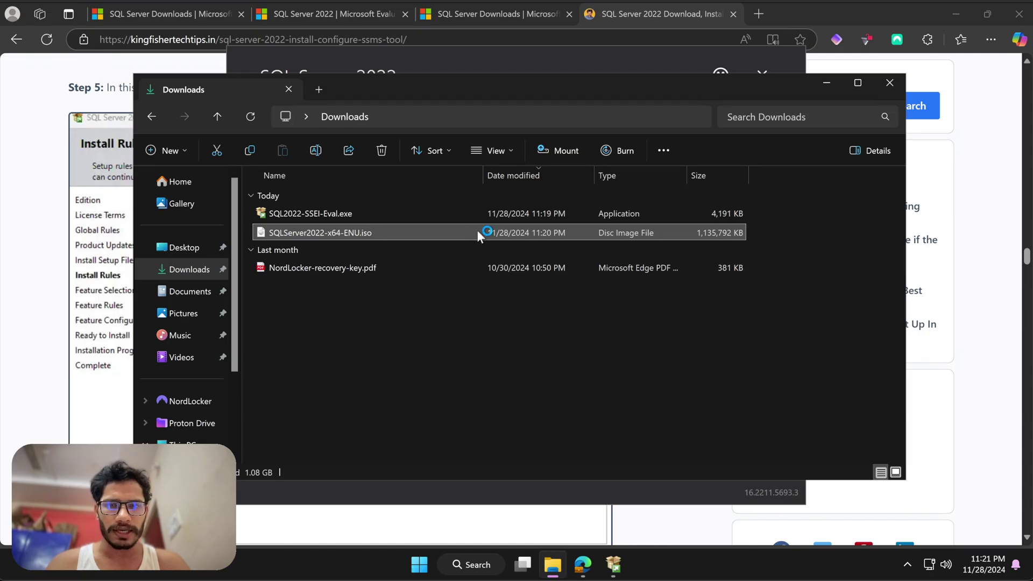
{"action": "left_click", "coordinate": [307, 332]}
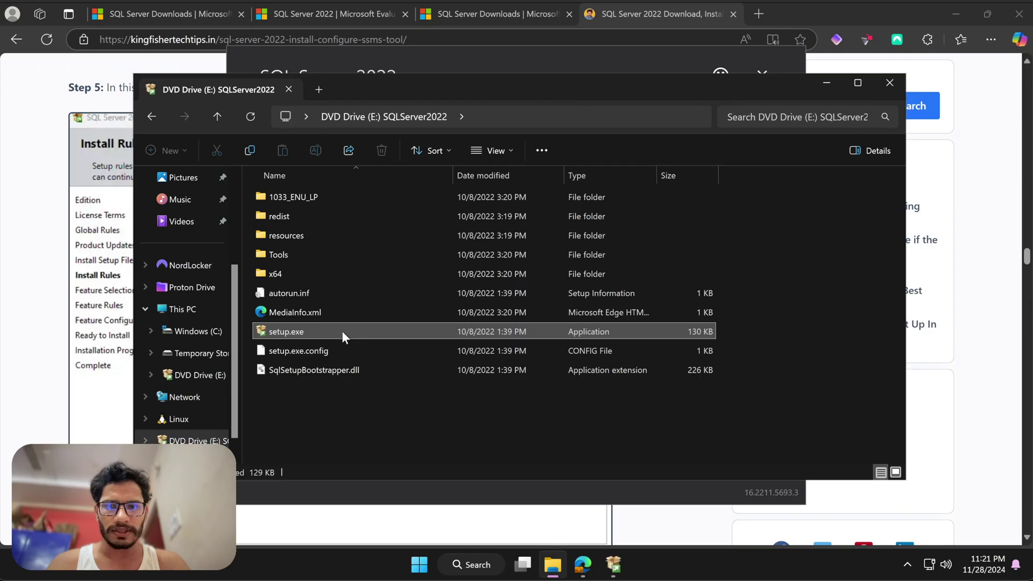
{"action": "double_click", "coordinate": [341, 331]}
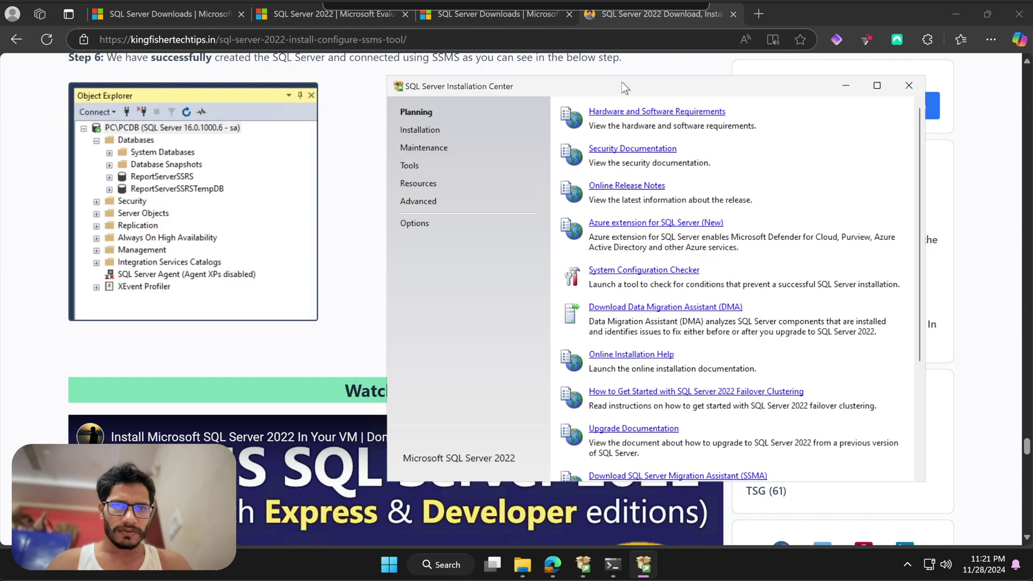
{"action": "left_click_drag", "start_coordinate": [622, 82], "coordinate": [681, 34]}
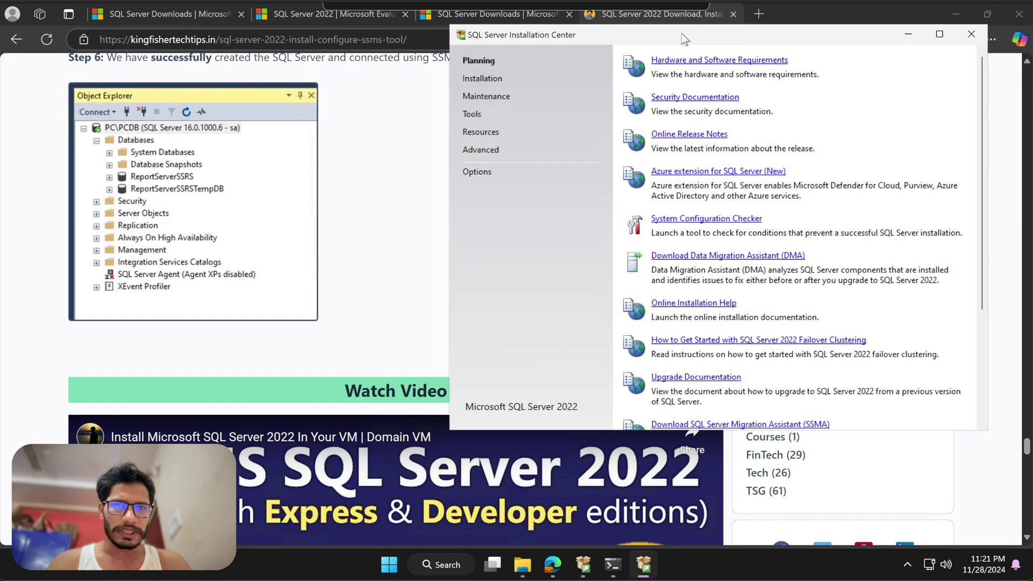
- Start a new standalone installation, pick the free Developer edition, and advance to License Terms
{"action": "left_click", "coordinate": [490, 78]}
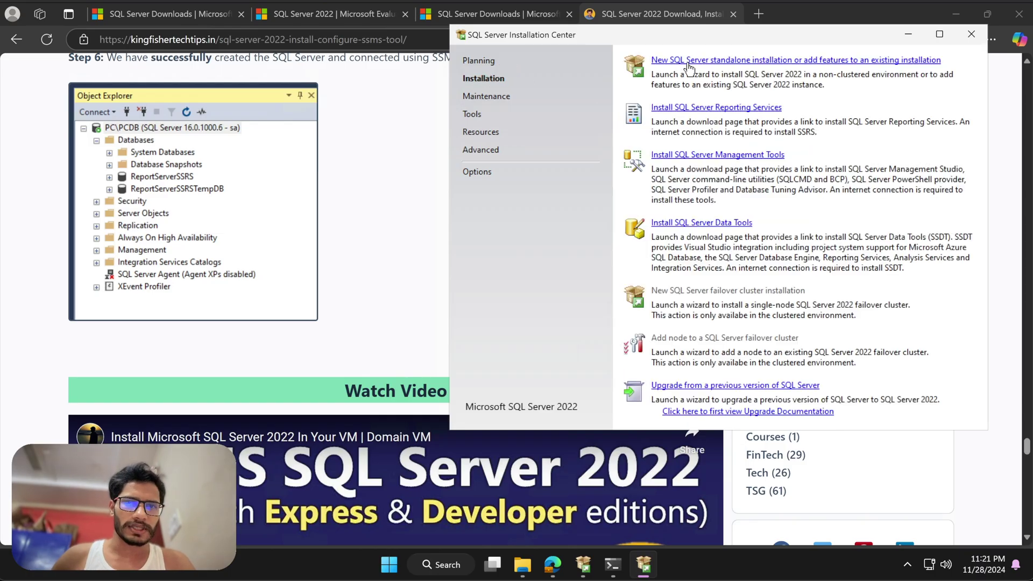
{"action": "left_click", "coordinate": [693, 62]}
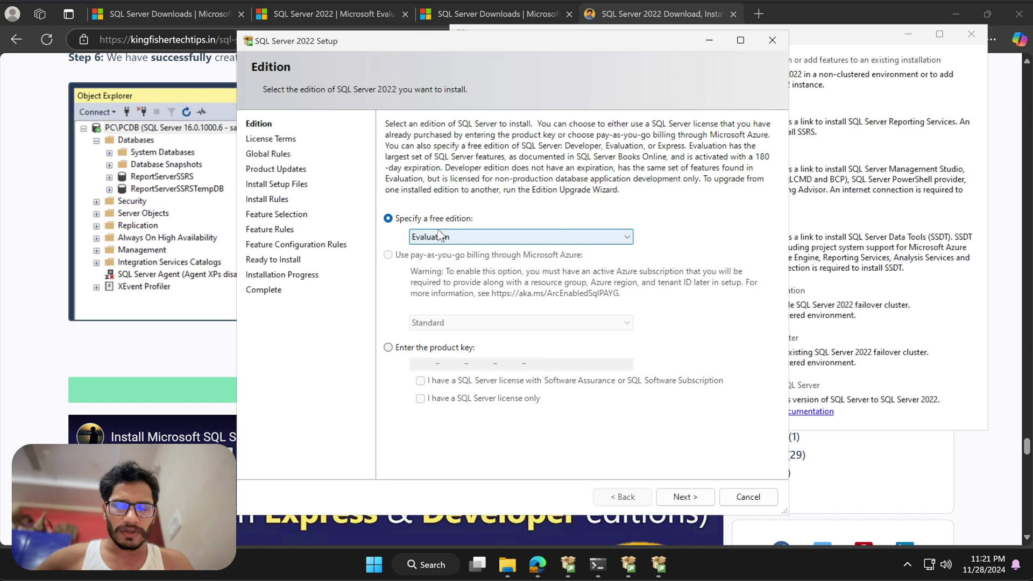
{"action": "left_click", "coordinate": [502, 235]}
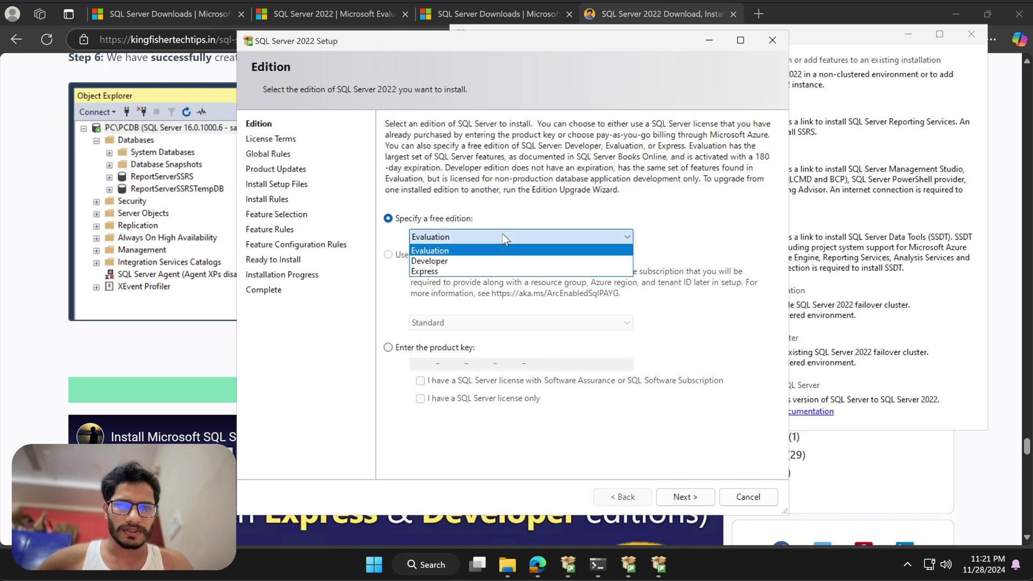
{"action": "left_click", "coordinate": [503, 208]}
{"action": "left_click", "coordinate": [455, 237]}
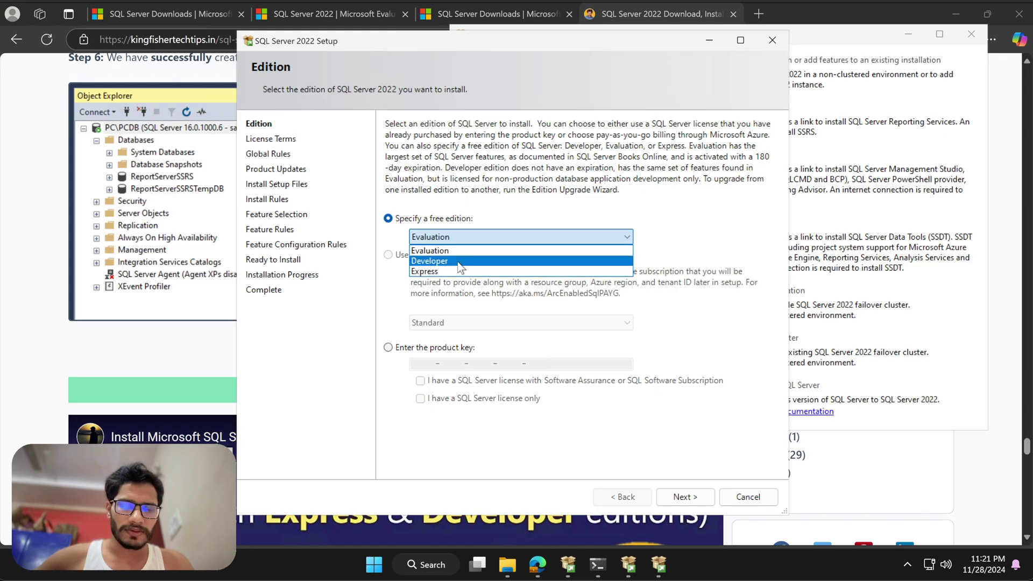
{"action": "left_click", "coordinate": [460, 263]}
{"action": "left_click", "coordinate": [478, 235]}
{"action": "left_click", "coordinate": [477, 232]}
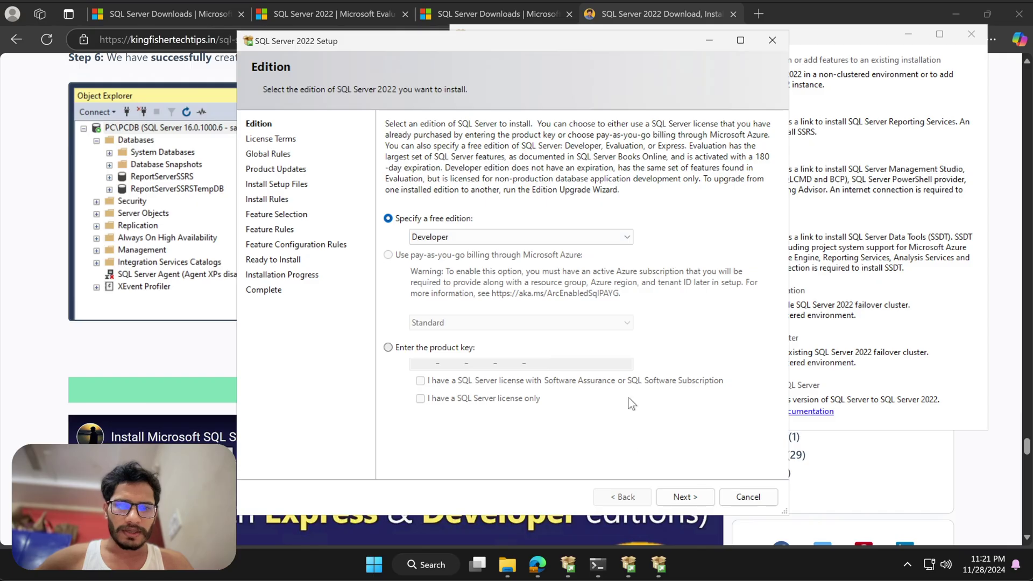
{"action": "left_click", "coordinate": [681, 495]}
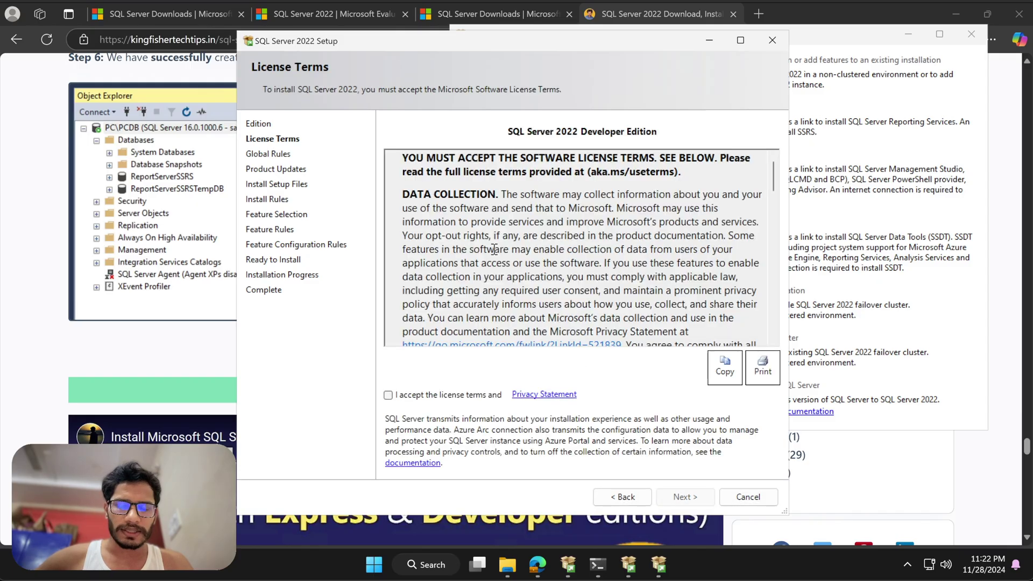
- Accept the license terms, pass Install Rules, and check Database Engine Services
{"action": "left_click", "coordinate": [390, 396]}
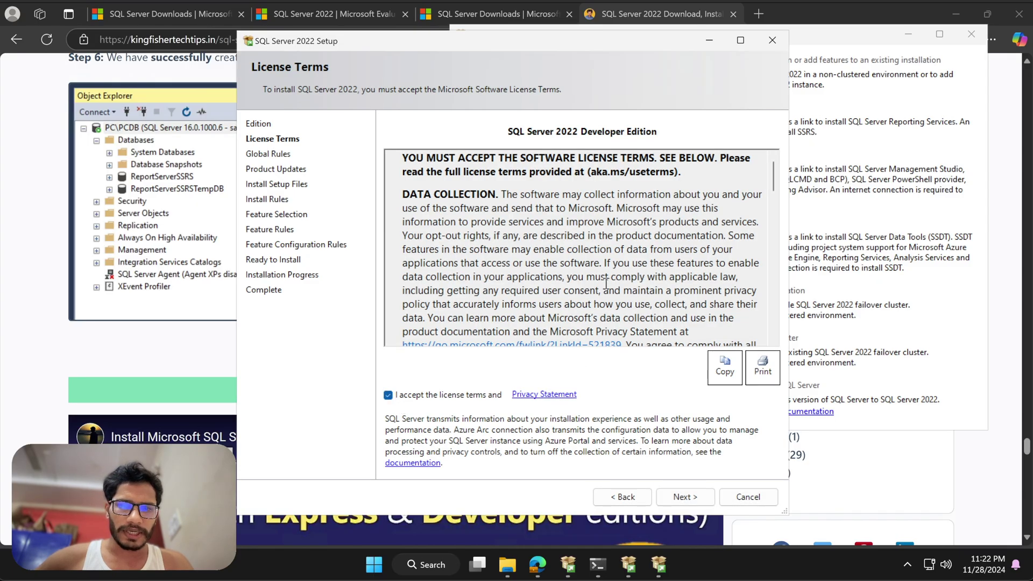
{"action": "scroll", "coordinate": [607, 284], "scroll_direction": "down", "scroll_amount": 2}
{"action": "scroll", "coordinate": [607, 283], "scroll_direction": "down", "scroll_amount": 15}
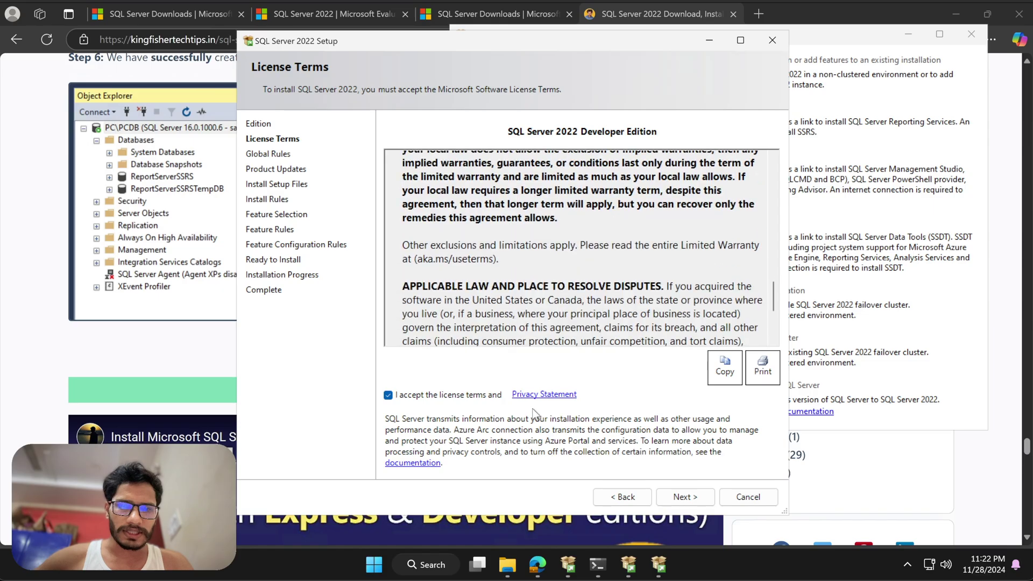
{"action": "left_click", "coordinate": [689, 498]}
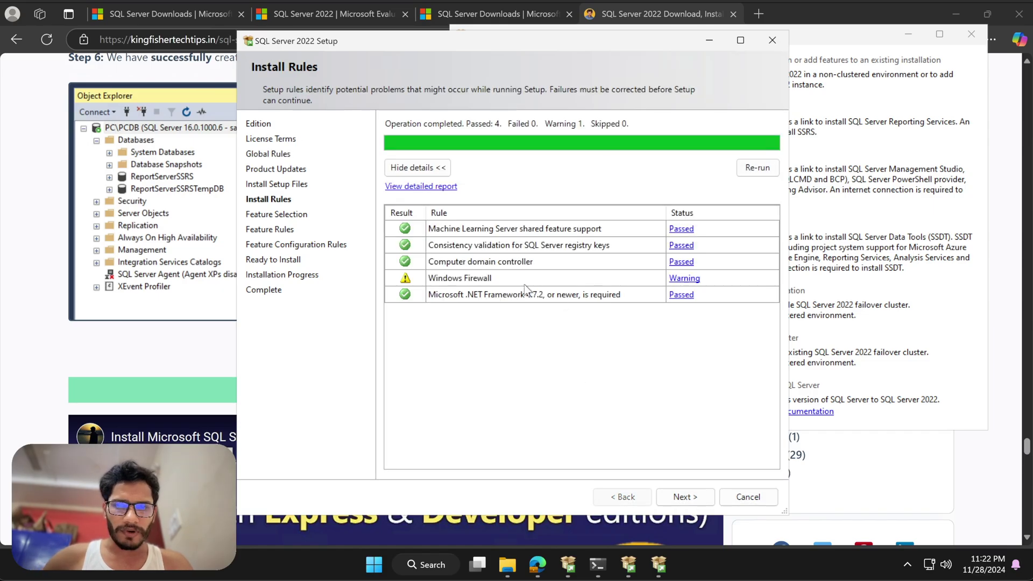
{"action": "left_click", "coordinate": [696, 498]}
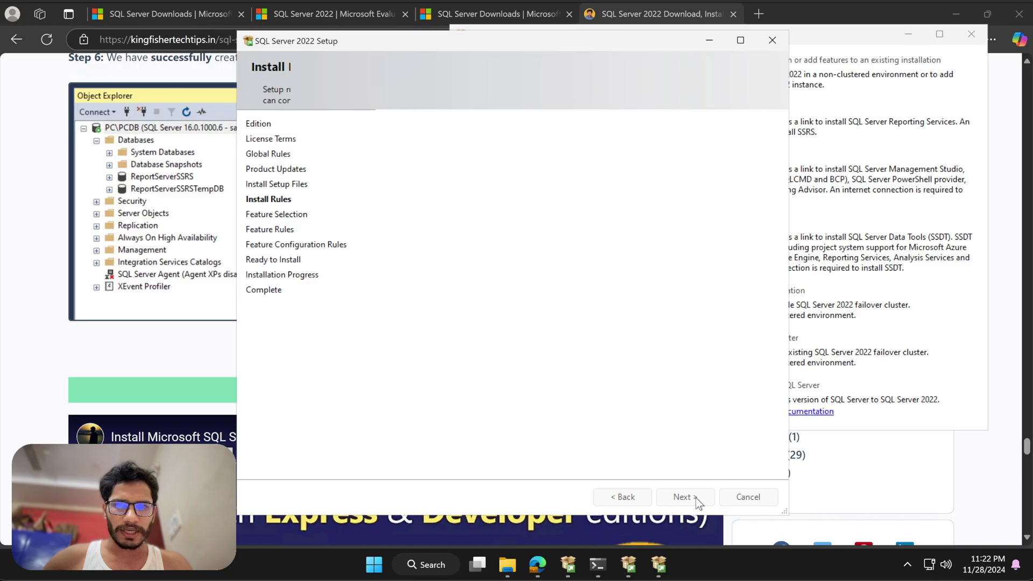
{"action": "left_click", "coordinate": [405, 185]}
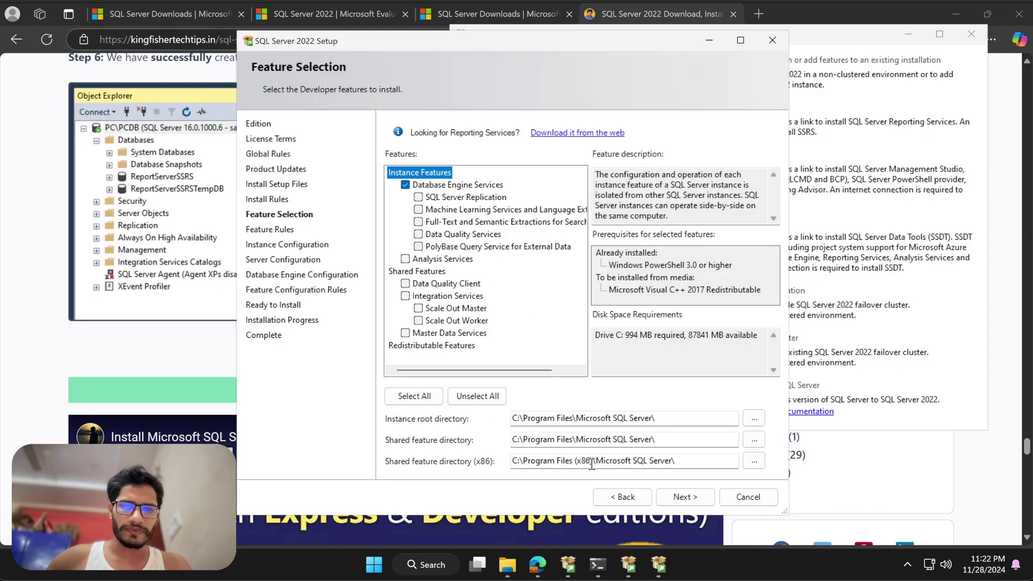
- Move past Feature Selection and keep the default MSSQLSERVER instance
{"action": "left_click", "coordinate": [687, 495]}
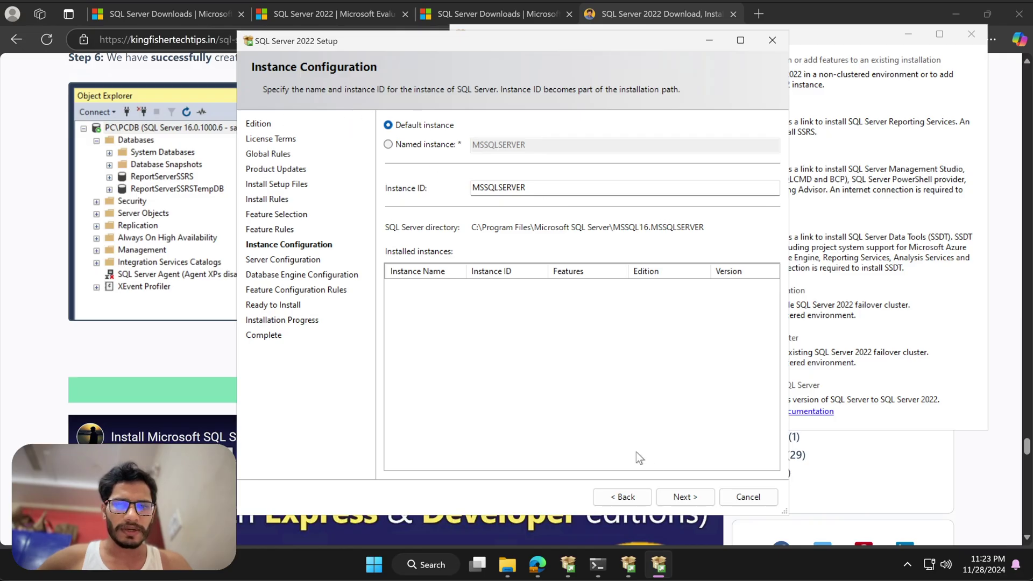
{"action": "left_click", "coordinate": [685, 496]}
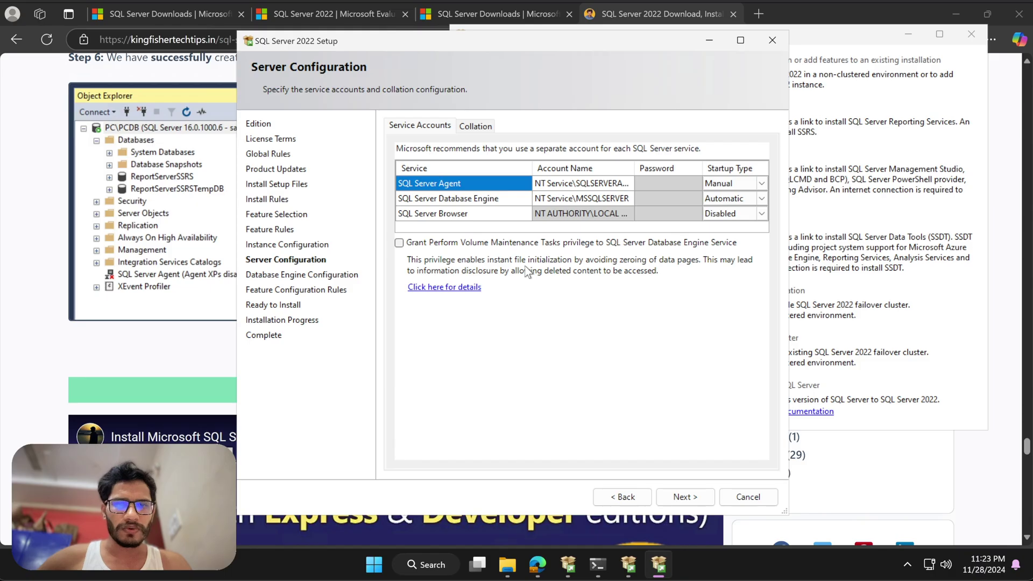
- Grant the engine the Perform Volume Maintenance Tasks privilege and continue
{"action": "left_click", "coordinate": [400, 243]}
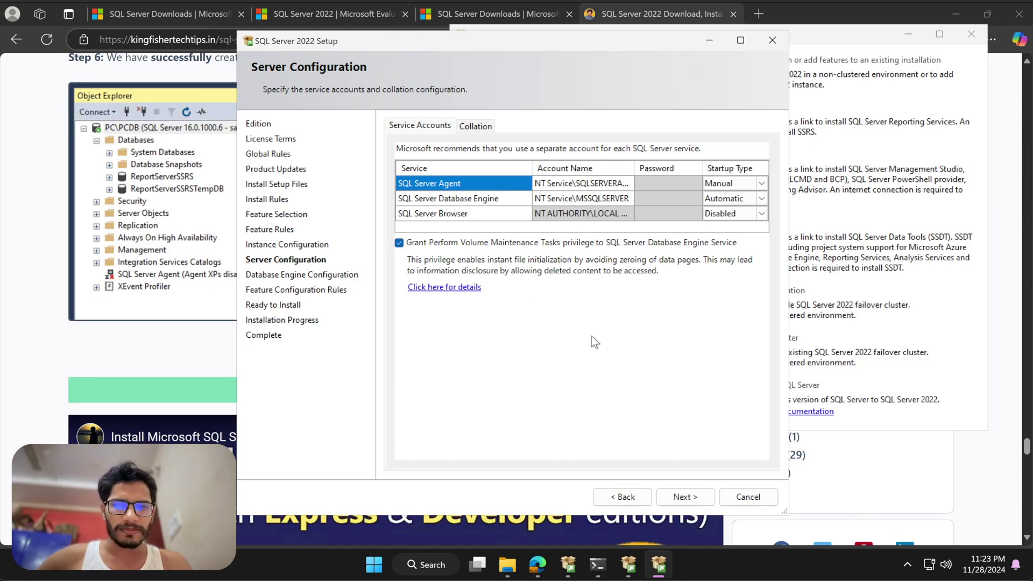
{"action": "left_click", "coordinate": [679, 498]}
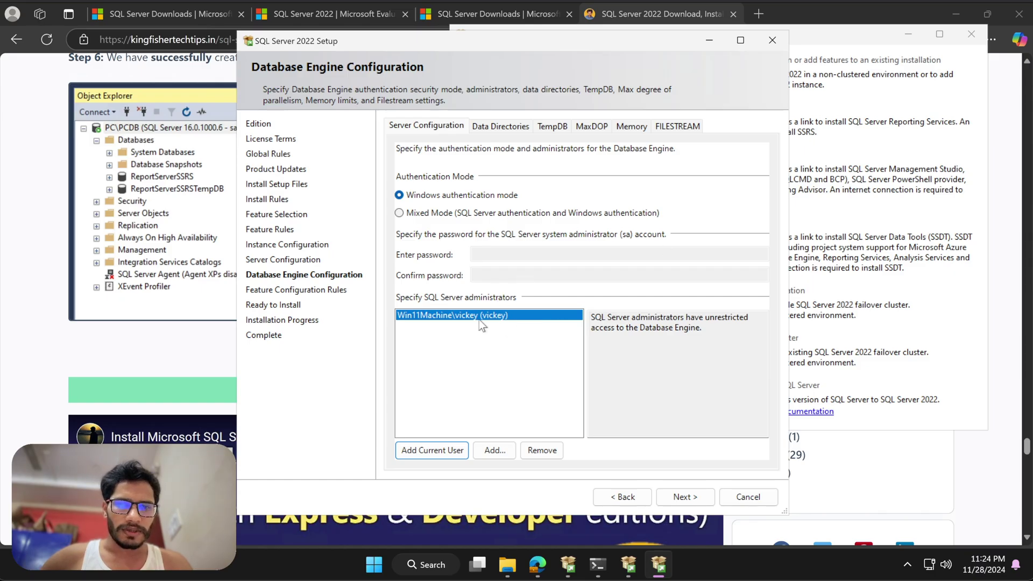
- Try Mixed Mode with an sa password, then revert to Windows authentication mode
{"action": "left_click", "coordinate": [423, 214]}
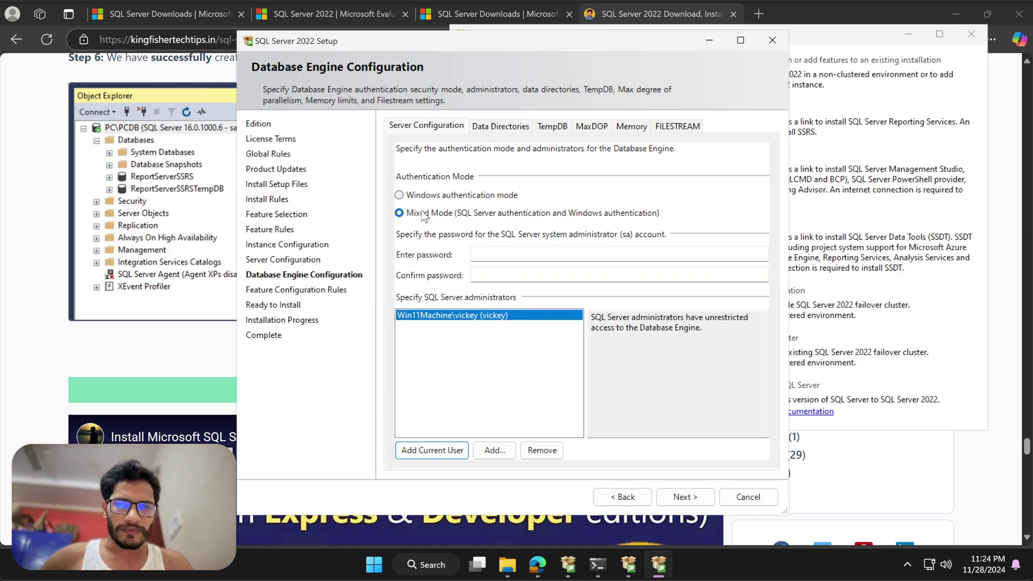
{"action": "left_click", "coordinate": [558, 254]}
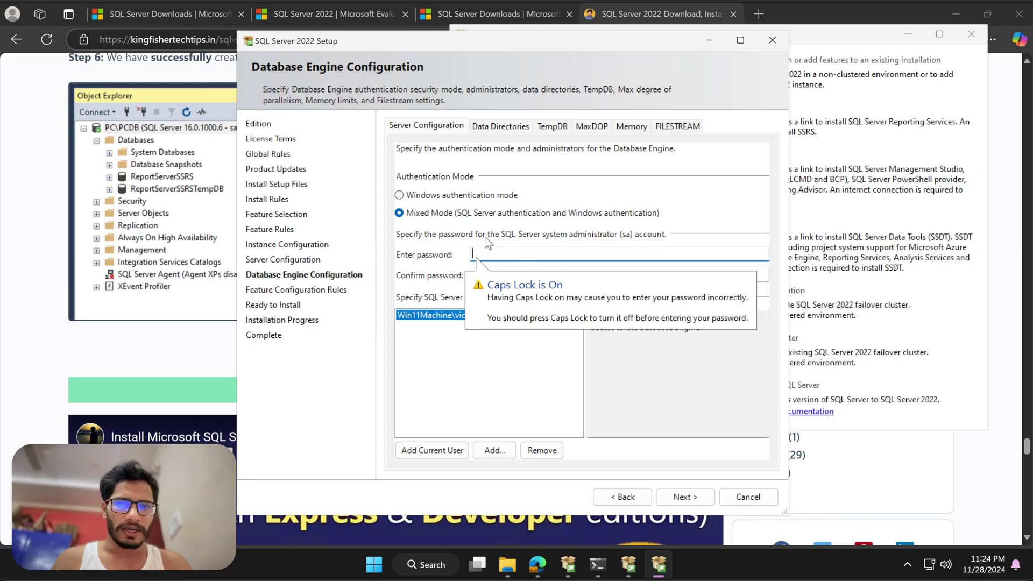
{"action": "type", "text": "•••••••"}
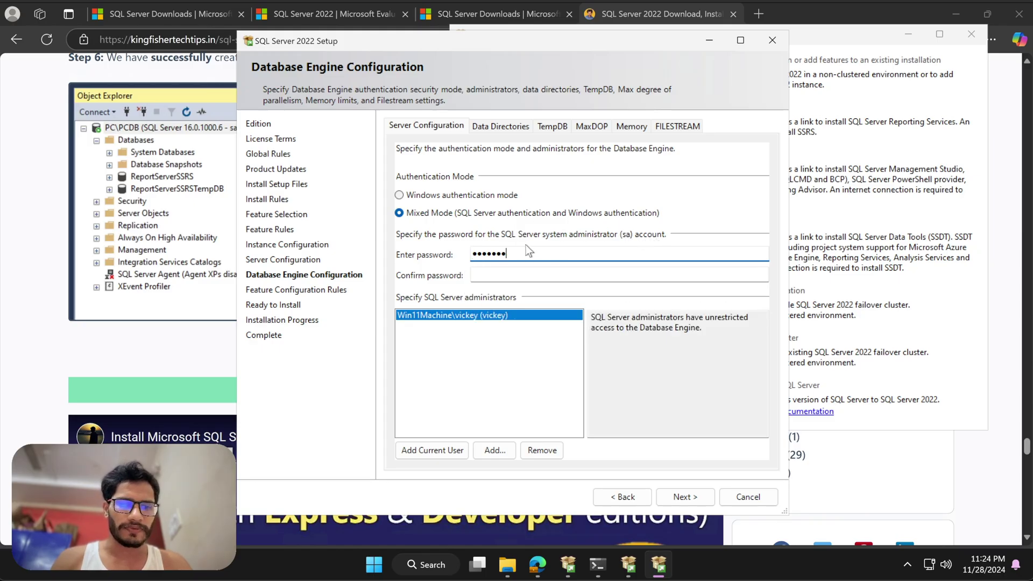
{"action": "left_click", "coordinate": [451, 197]}
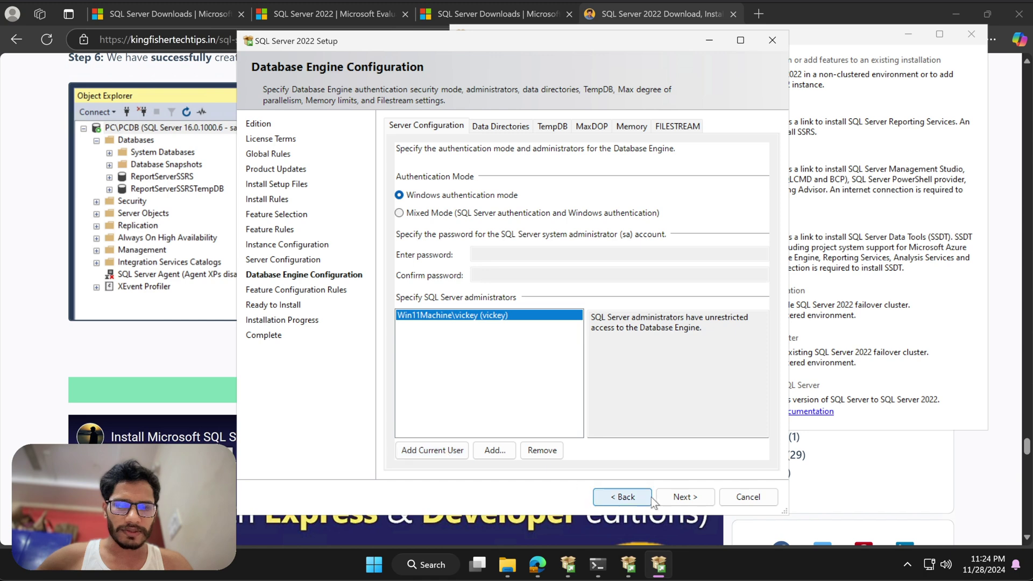
- Proceed to Ready to Install, start the Developer installation, and open a new browser tab
{"action": "left_click", "coordinate": [682, 496]}
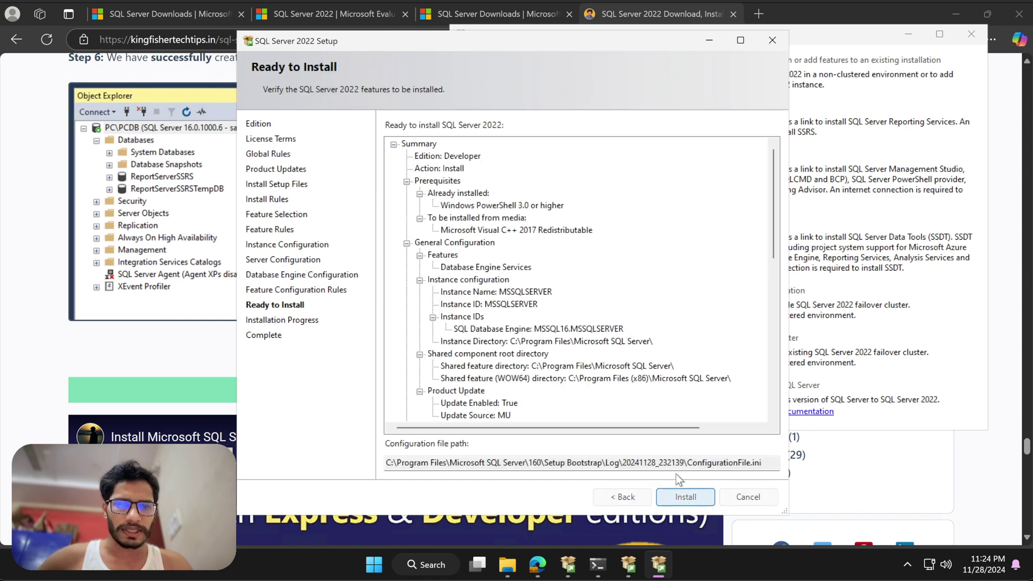
{"action": "left_click", "coordinate": [680, 496]}
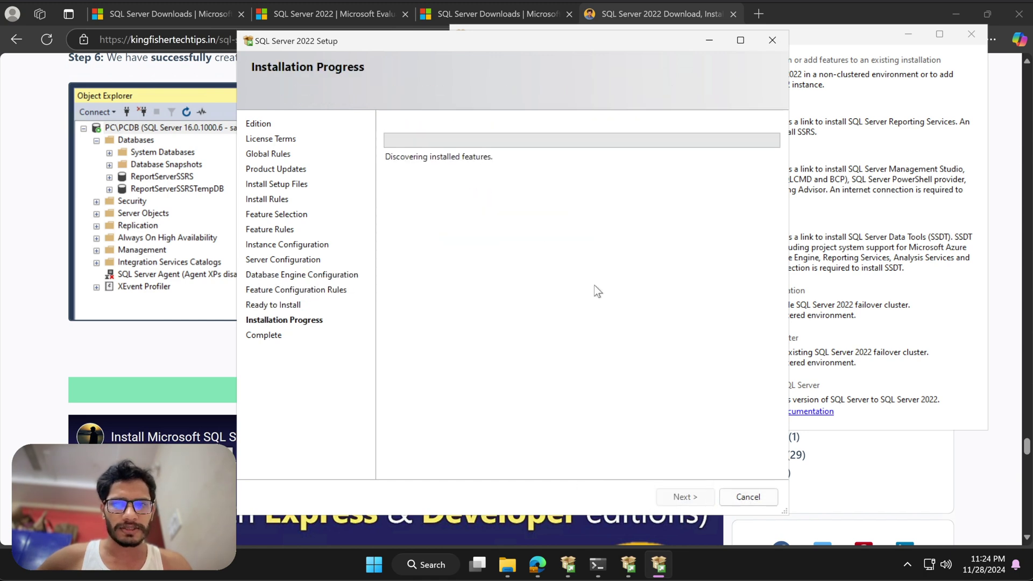
{"action": "left_click", "coordinate": [759, 13]}
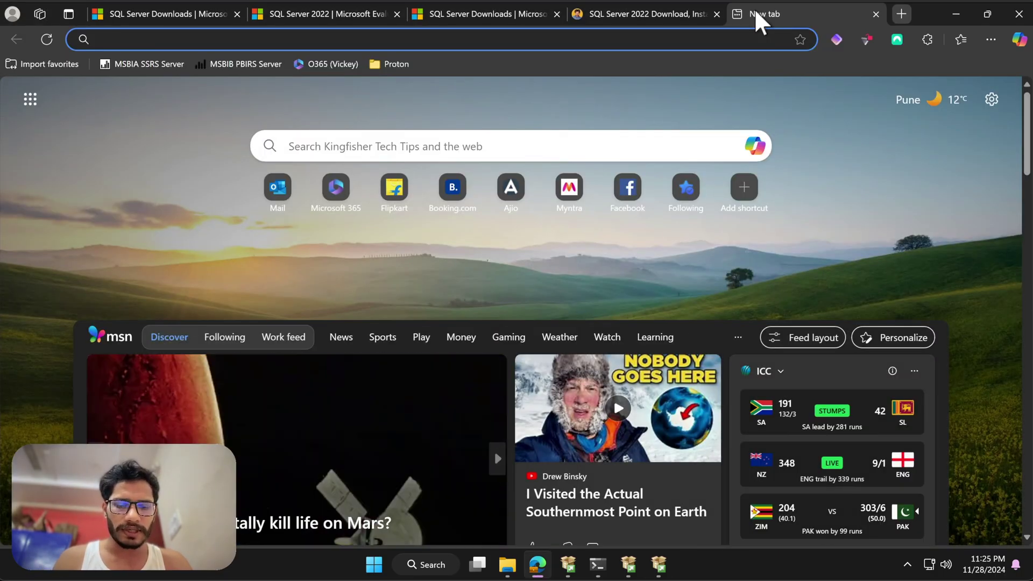
- Search Bing for SSMS and get SSMS 20.2 (SSMS-Setup-ENU.exe) from the Microsoft Learn article
{"action": "type", "text": "SSMS"}
{"action": "key", "text": "Return"}
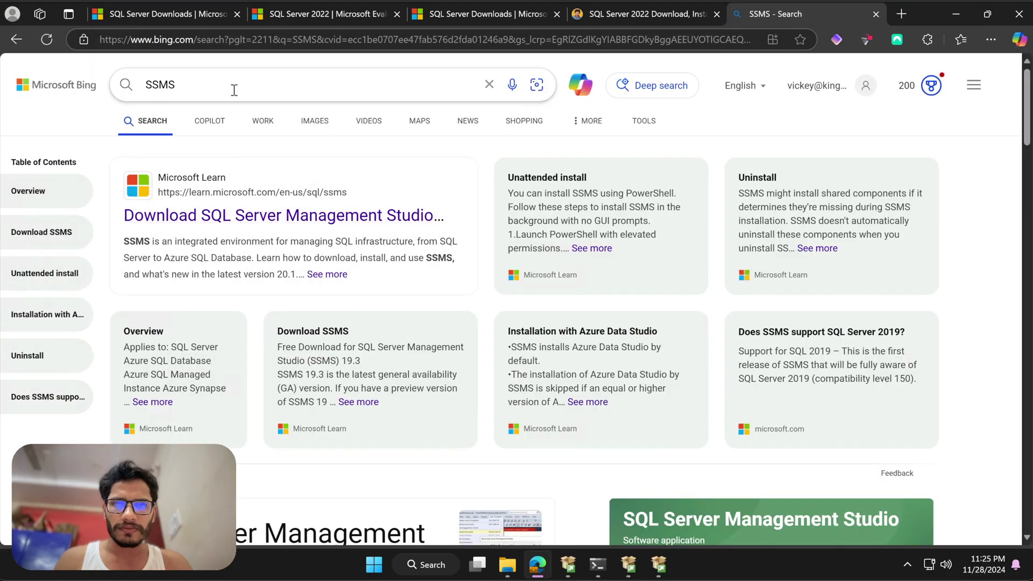
{"action": "left_click", "coordinate": [244, 90]}
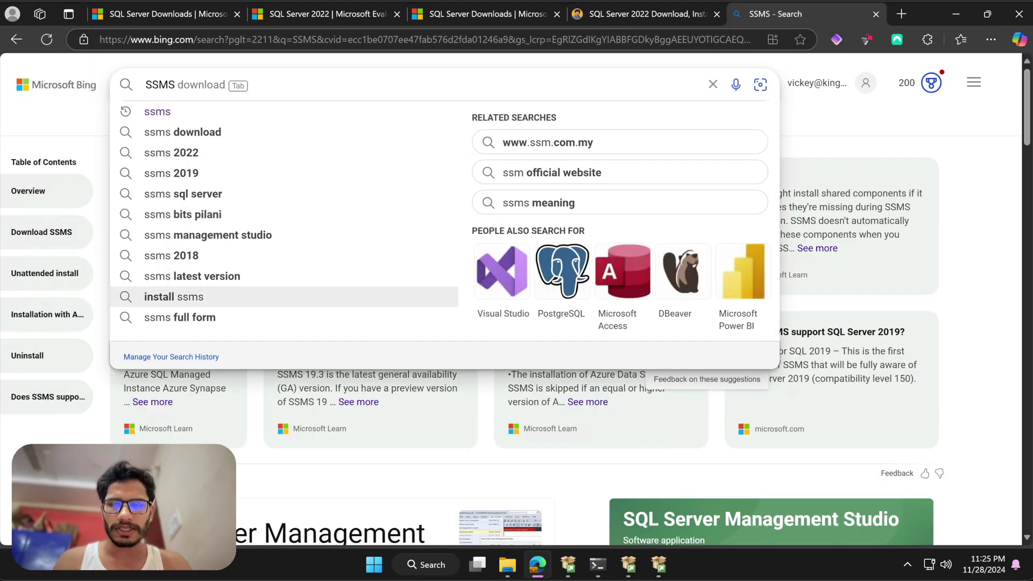
{"action": "key", "text": "Escape"}
{"action": "left_click", "coordinate": [253, 211]}
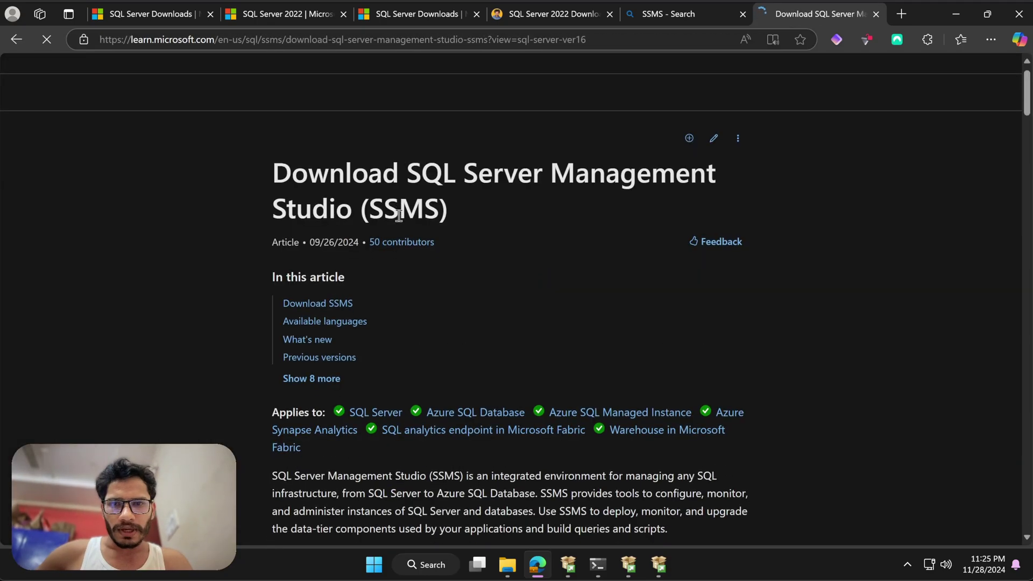
{"action": "scroll", "coordinate": [528, 289], "scroll_direction": "down", "scroll_amount": 4}
{"action": "scroll", "coordinate": [468, 334], "scroll_direction": "down", "scroll_amount": 2}
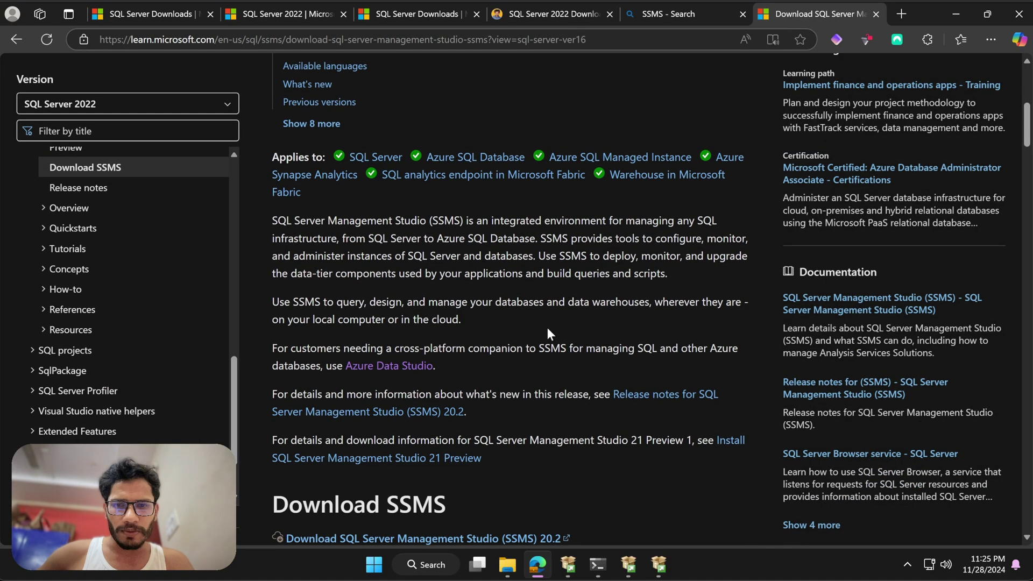
{"action": "scroll", "coordinate": [457, 384], "scroll_direction": "down", "scroll_amount": 2}
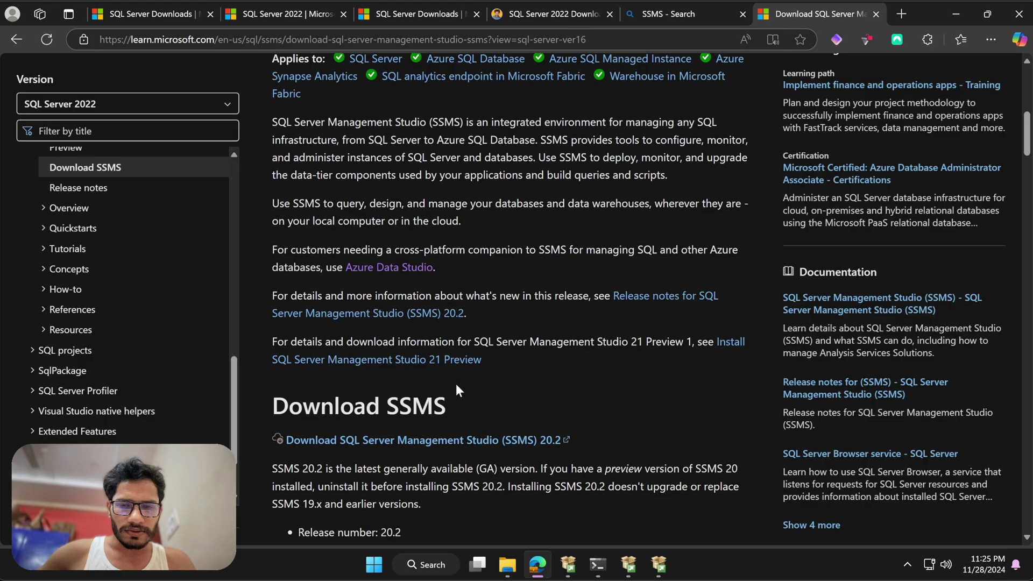
{"action": "scroll", "coordinate": [375, 376], "scroll_direction": "down", "scroll_amount": 2}
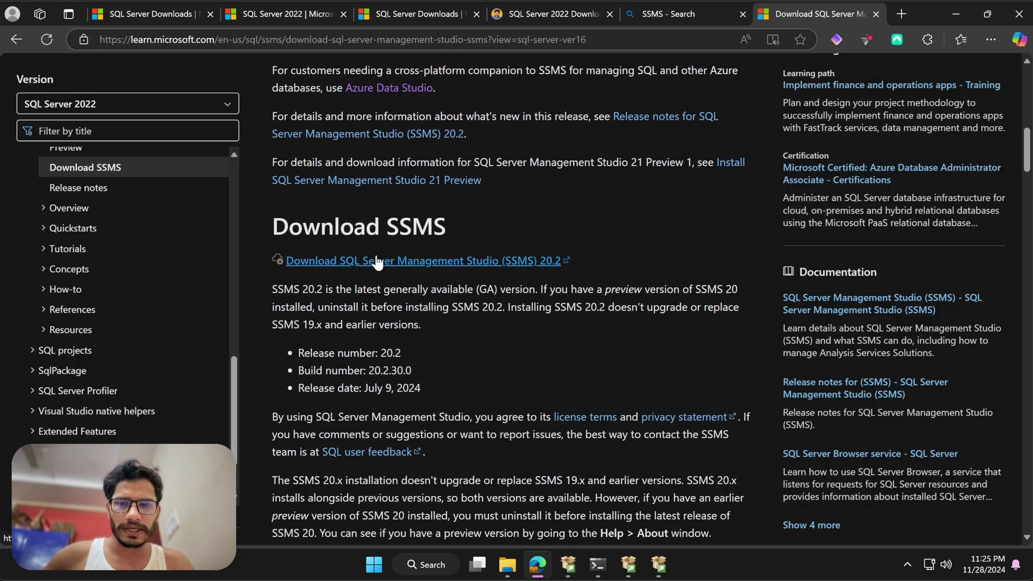
{"action": "scroll", "coordinate": [566, 242], "scroll_direction": "down", "scroll_amount": 1}
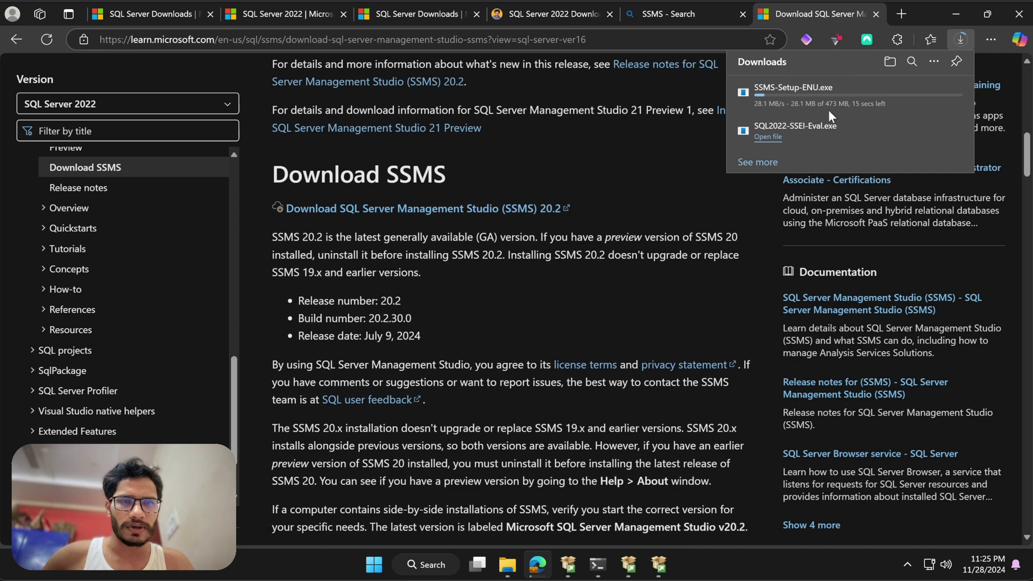
{"action": "mouse_move", "coordinate": [883, 105]}
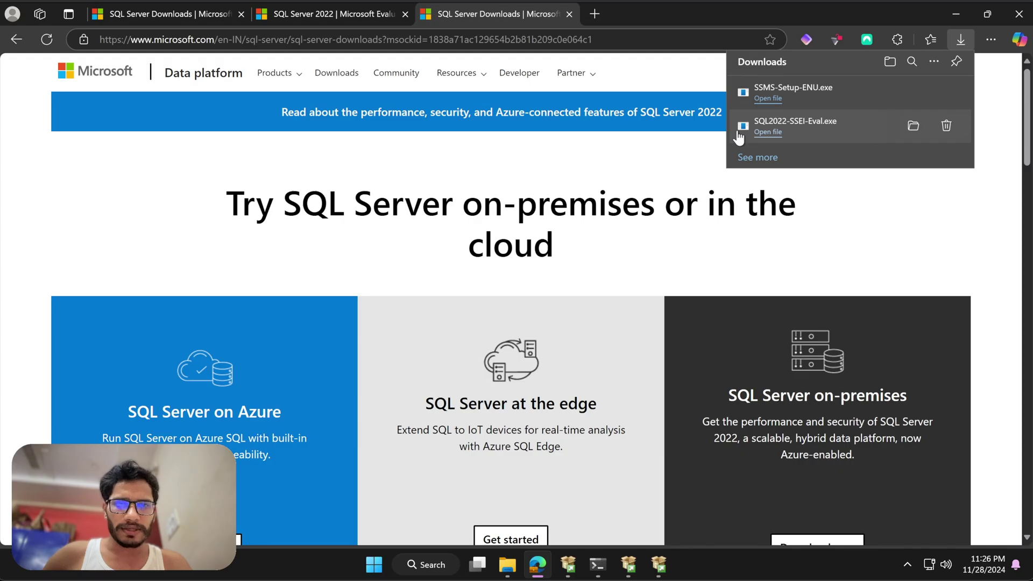
- Try installing SSMS, which fails as another install runs, then check SQL Server 2022 Setup
{"action": "left_click", "coordinate": [657, 570]}
{"action": "left_click", "coordinate": [657, 570]}
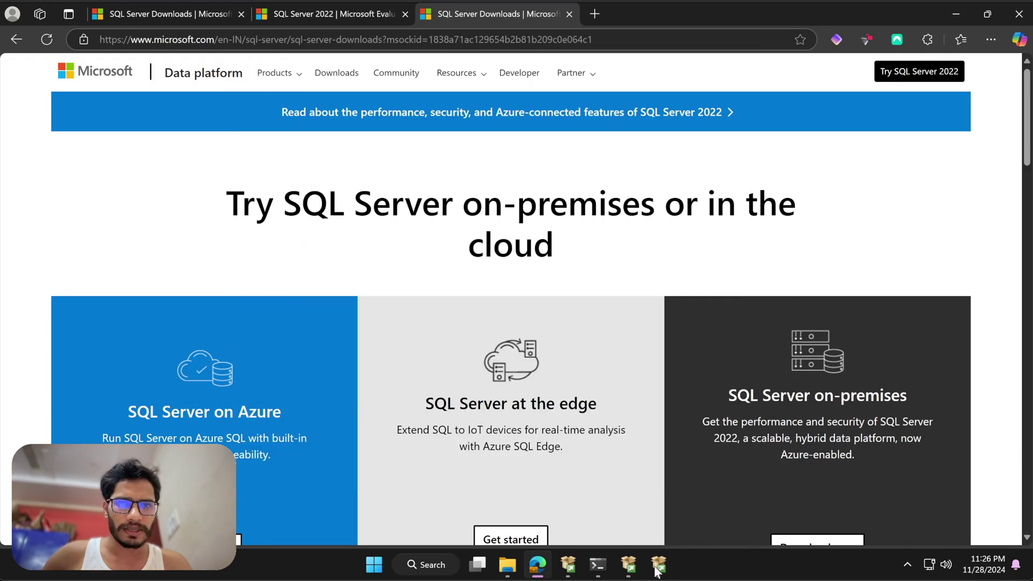
{"action": "left_click", "coordinate": [957, 16]}
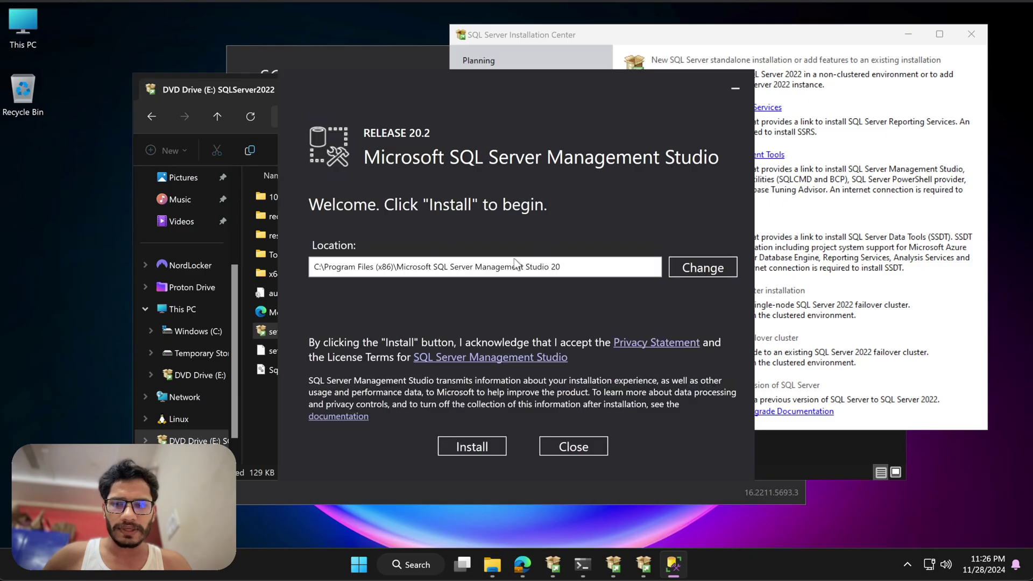
{"action": "left_click", "coordinate": [468, 447]}
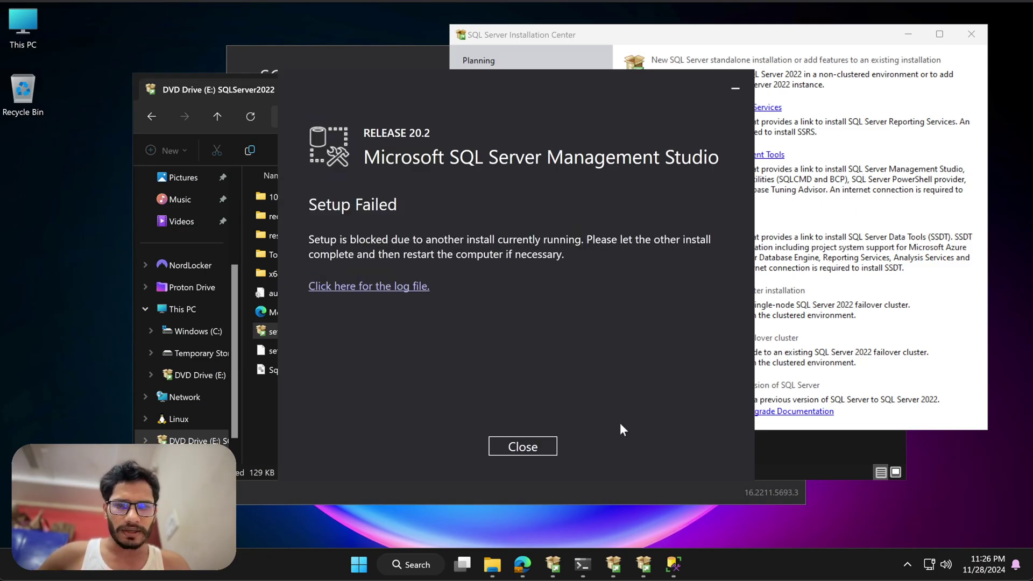
{"action": "left_click", "coordinate": [648, 563]}
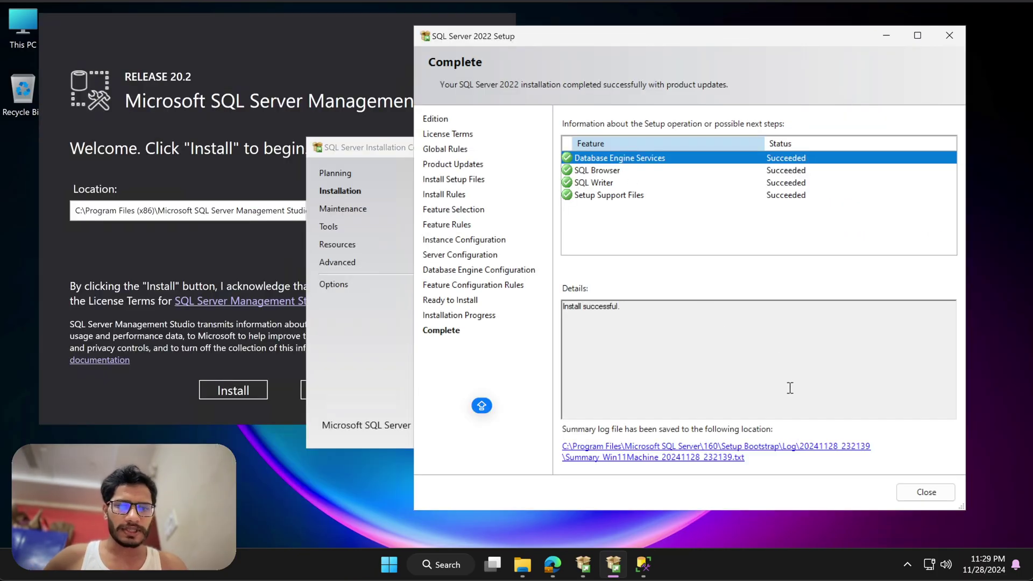
- Close SQL Server 2022 Setup and the Installation Center, then install SSMS and close its installer
{"action": "left_click", "coordinate": [926, 492]}
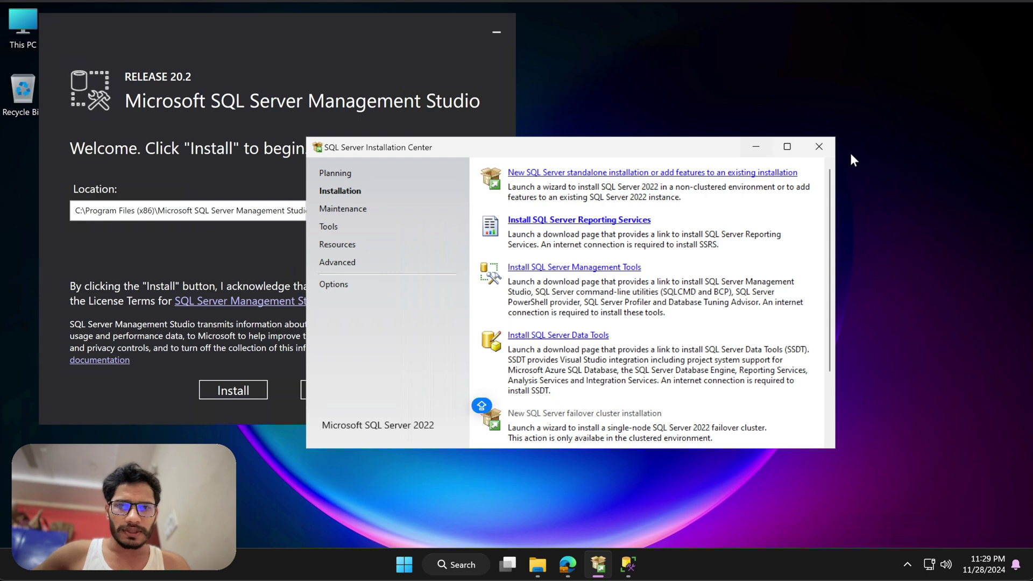
{"action": "left_click", "coordinate": [819, 147]}
{"action": "left_click_drag", "start_coordinate": [270, 18], "coordinate": [370, 23]}
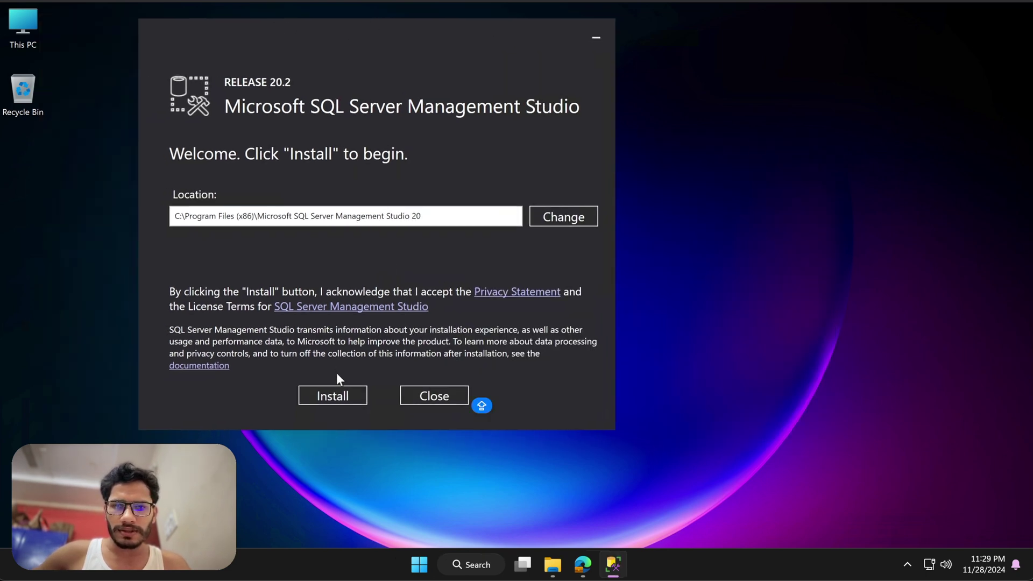
{"action": "left_click", "coordinate": [330, 400]}
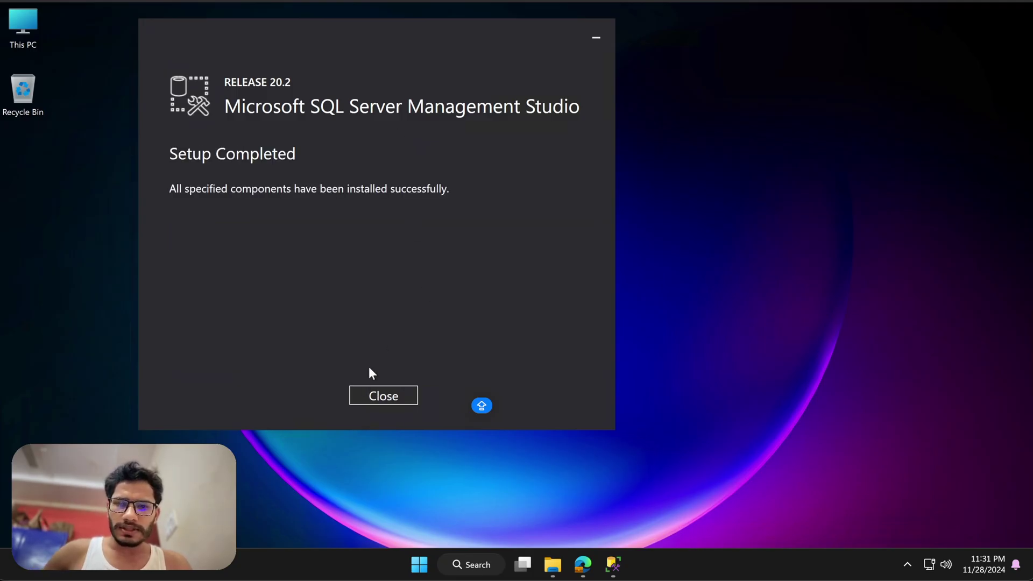
{"action": "left_click", "coordinate": [375, 395]}
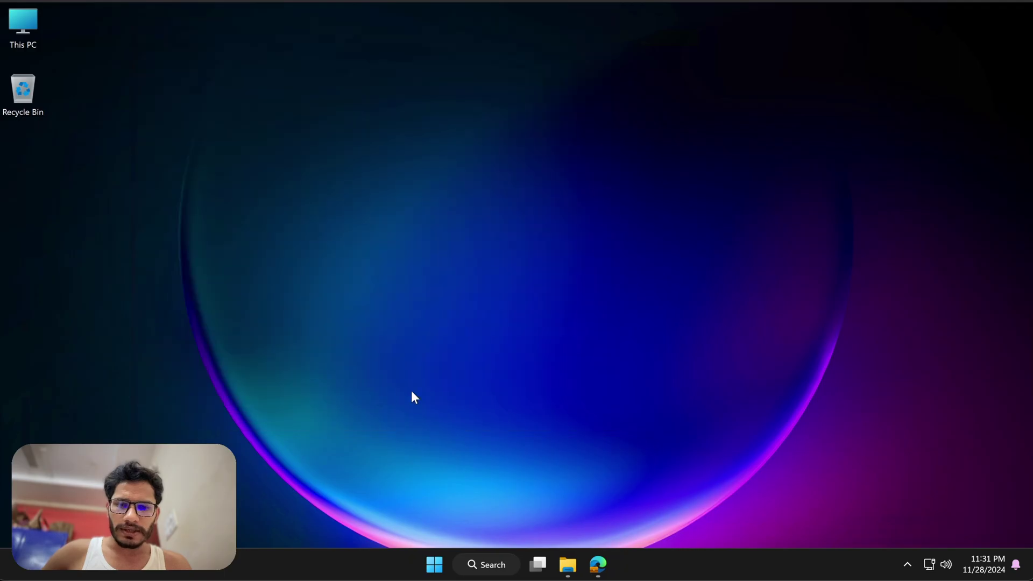
{"action": "left_click", "coordinate": [481, 566]}
- Launch SSMS 20 and tick Trust server certificate in Connect to Server
{"action": "type", "text": "ss"}
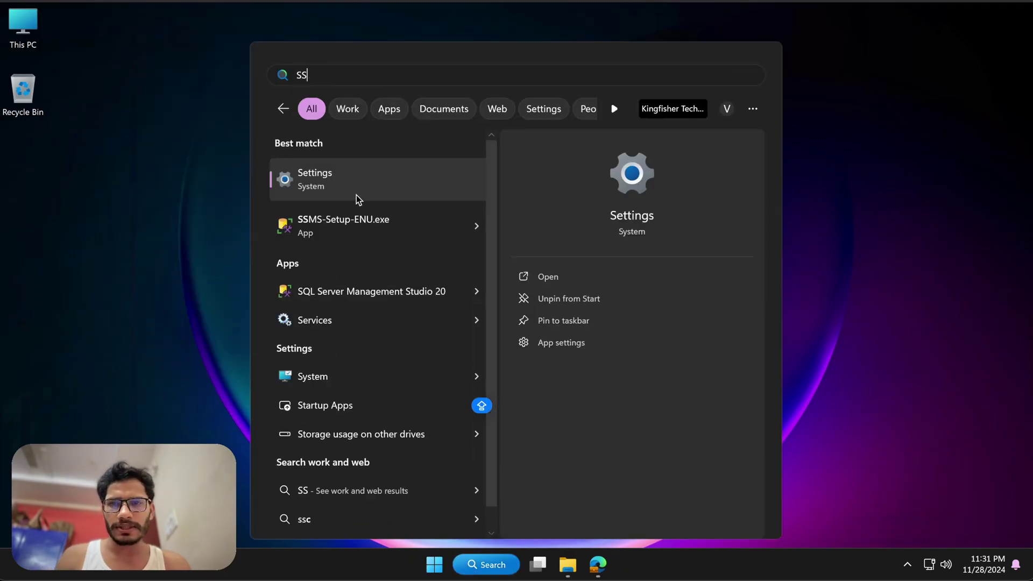
{"action": "left_click", "coordinate": [382, 285]}
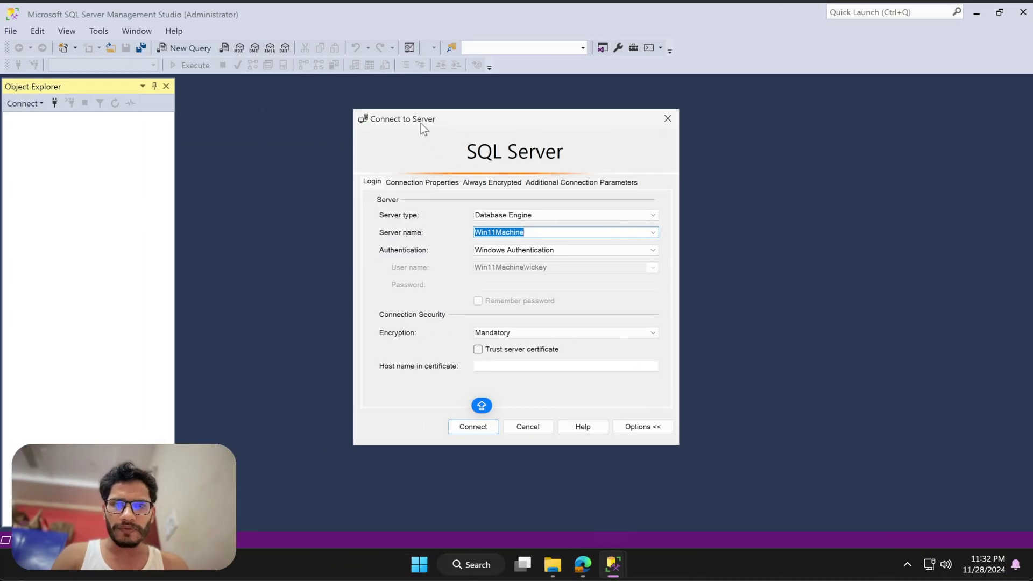
{"action": "left_click", "coordinate": [542, 233]}
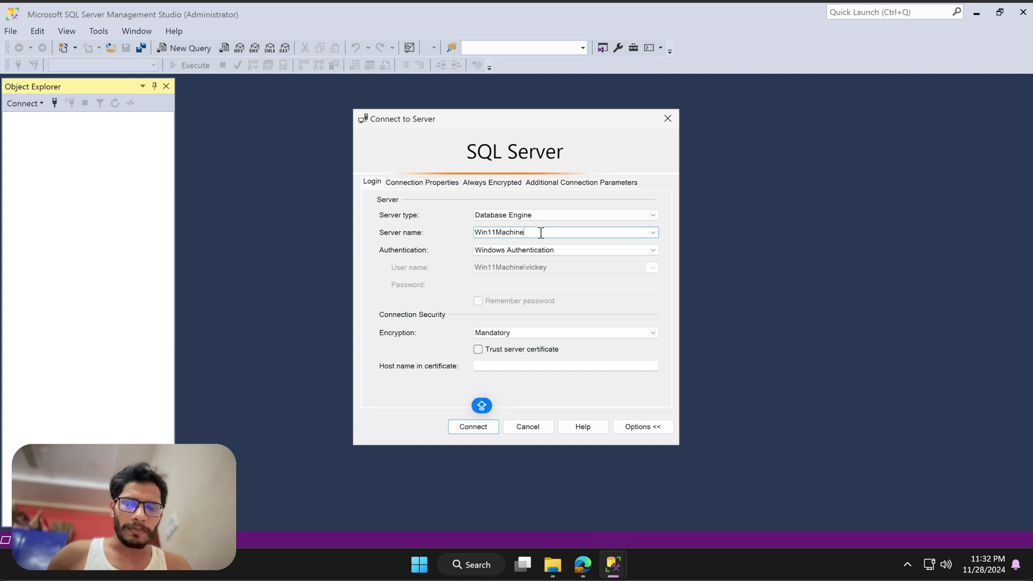
{"action": "left_click_drag", "start_coordinate": [531, 233], "coordinate": [473, 232]}
{"action": "left_click", "coordinate": [567, 233]}
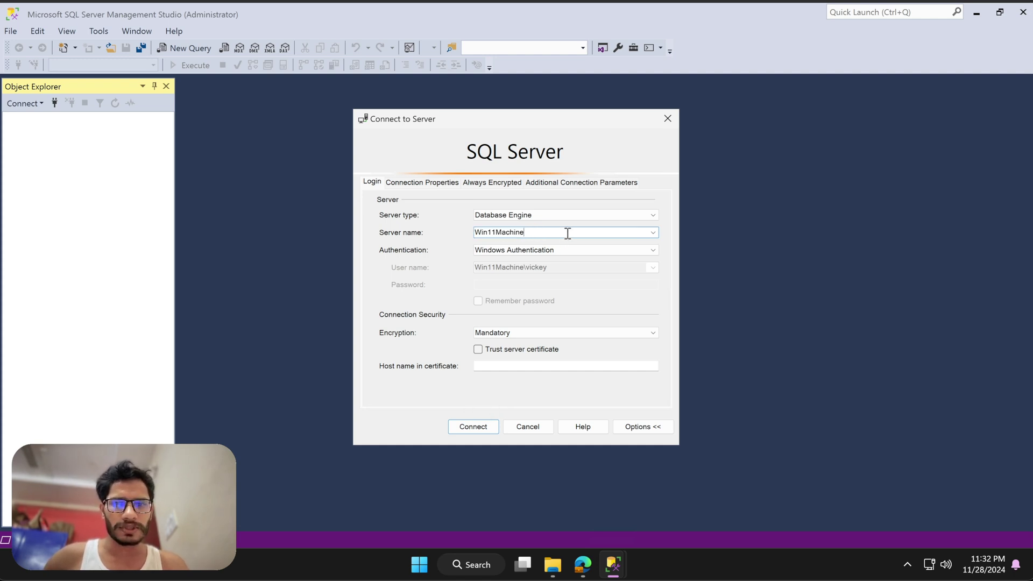
{"action": "left_click", "coordinate": [477, 349]}
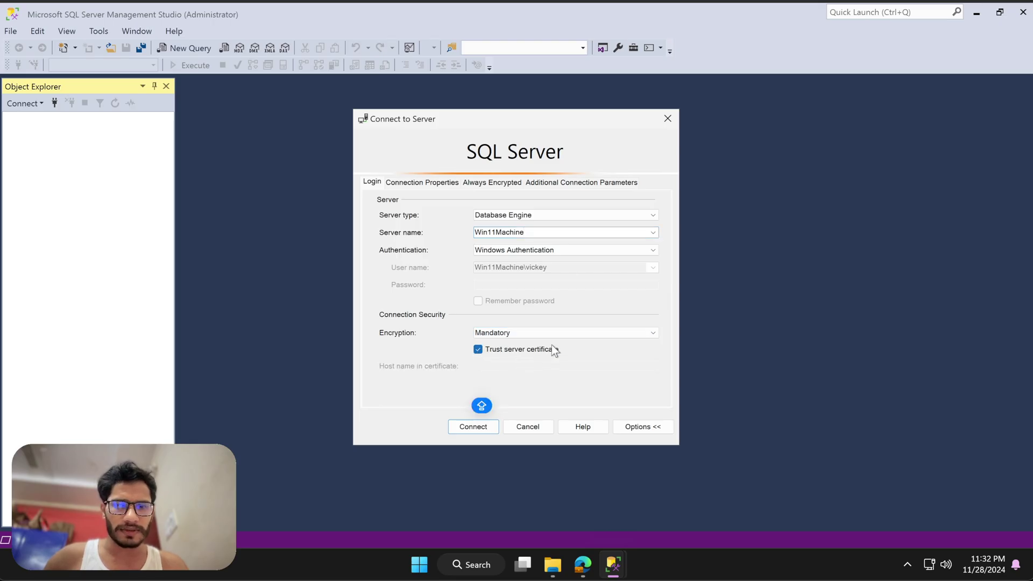
- Briefly append \SQLDB to the server name, remove it, and connect to Win11Machine
{"action": "left_click", "coordinate": [540, 236]}
{"action": "left_click", "coordinate": [538, 235]}
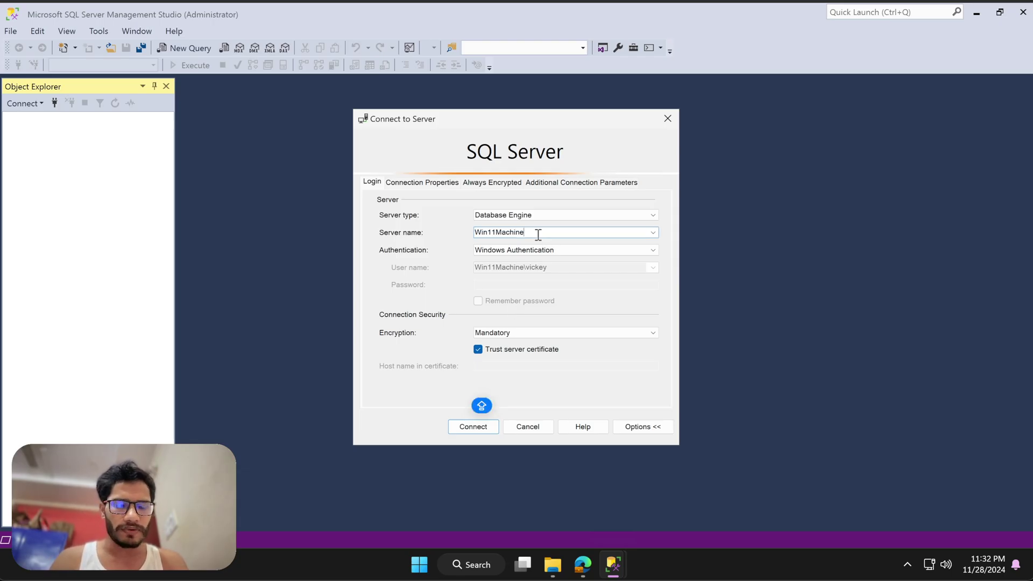
{"action": "type", "text": "\\"}
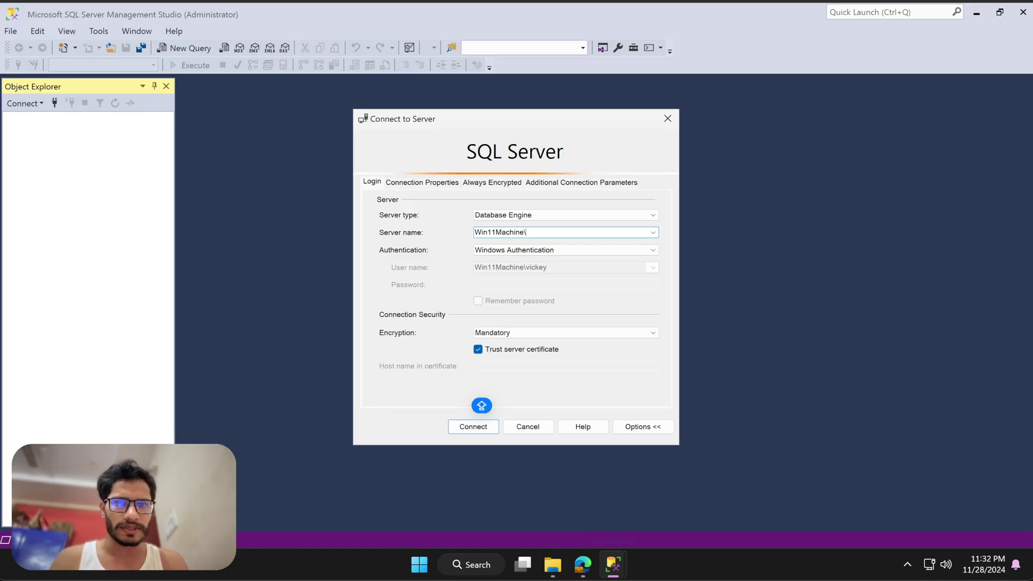
{"action": "type", "text": "SQLDB"}
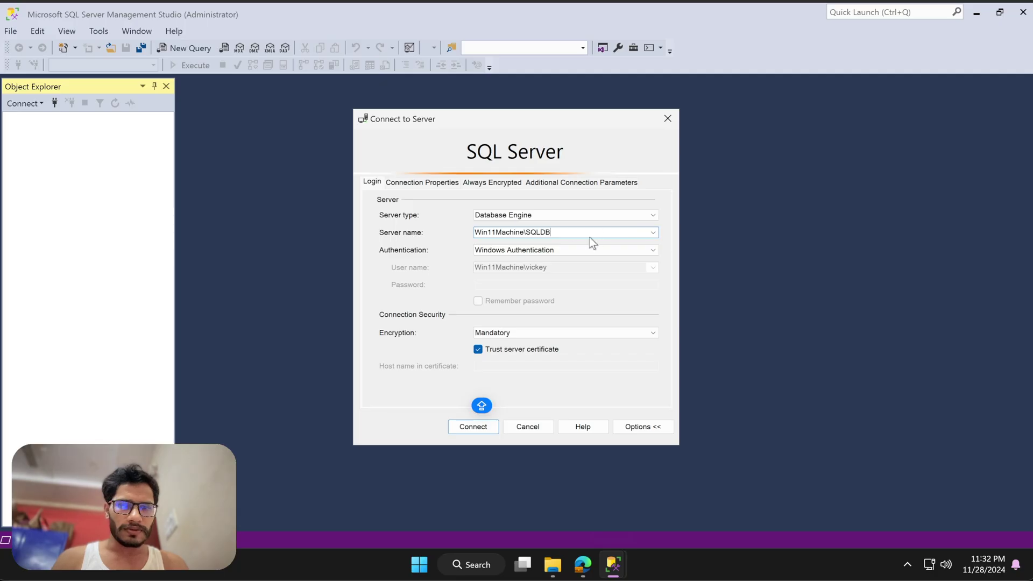
{"action": "left_click_drag", "start_coordinate": [550, 233], "coordinate": [529, 233]}
{"action": "left_click", "coordinate": [557, 232]}
{"action": "key", "text": "BackSpace"}
{"action": "key", "text": "BackSpace"}
{"action": "key", "text": "BackSpace"}
{"action": "key", "text": "BackSpace"}
{"action": "key", "text": "BackSpace"}
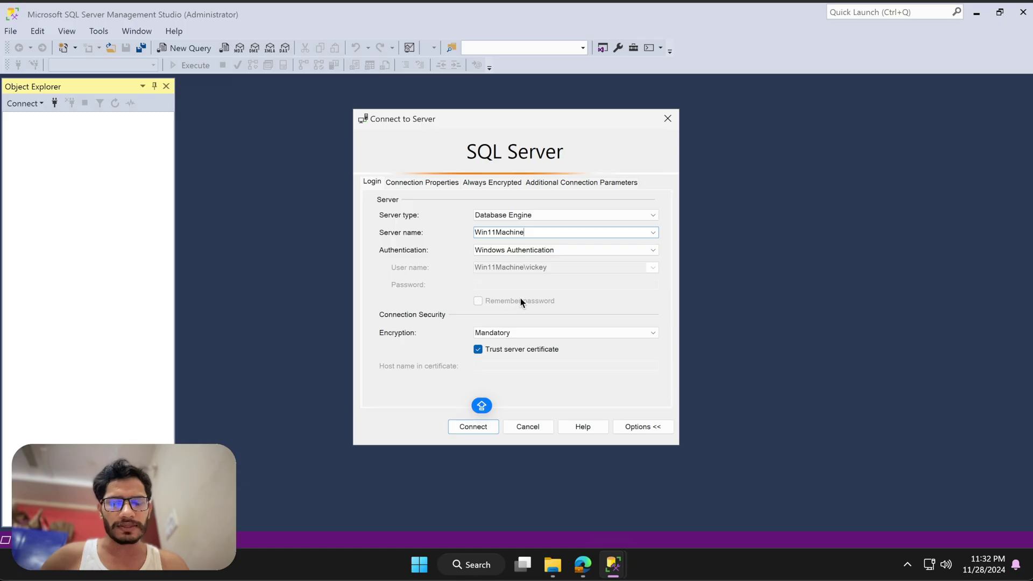
{"action": "left_click", "coordinate": [466, 431]}
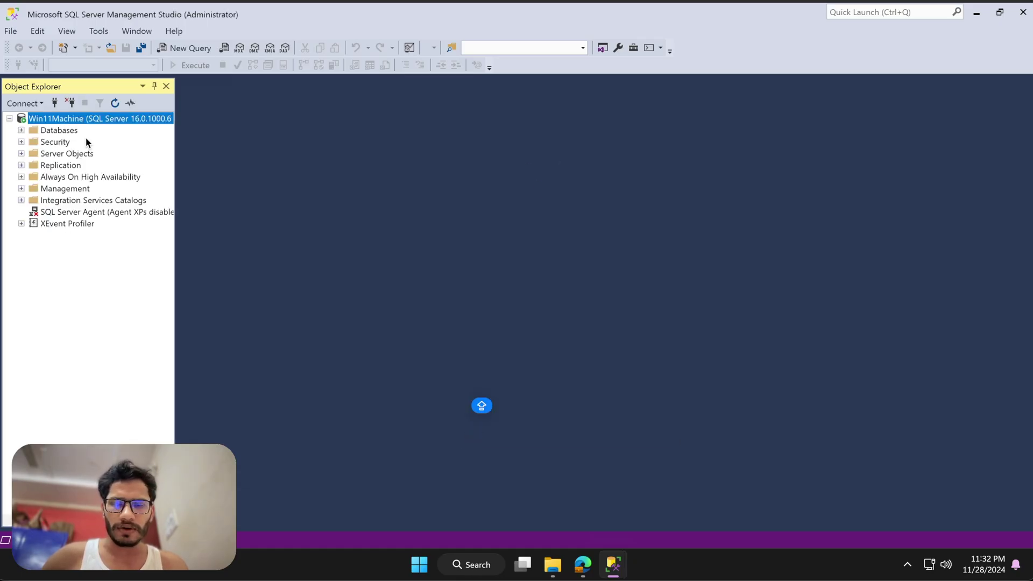
{"action": "left_click", "coordinate": [22, 131]}
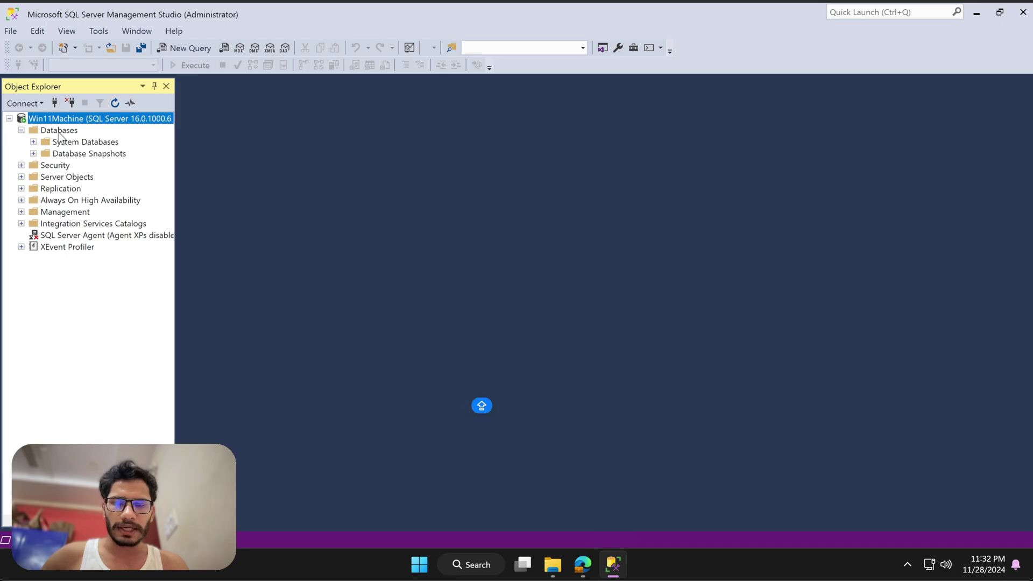
{"action": "right_click", "coordinate": [96, 122]}
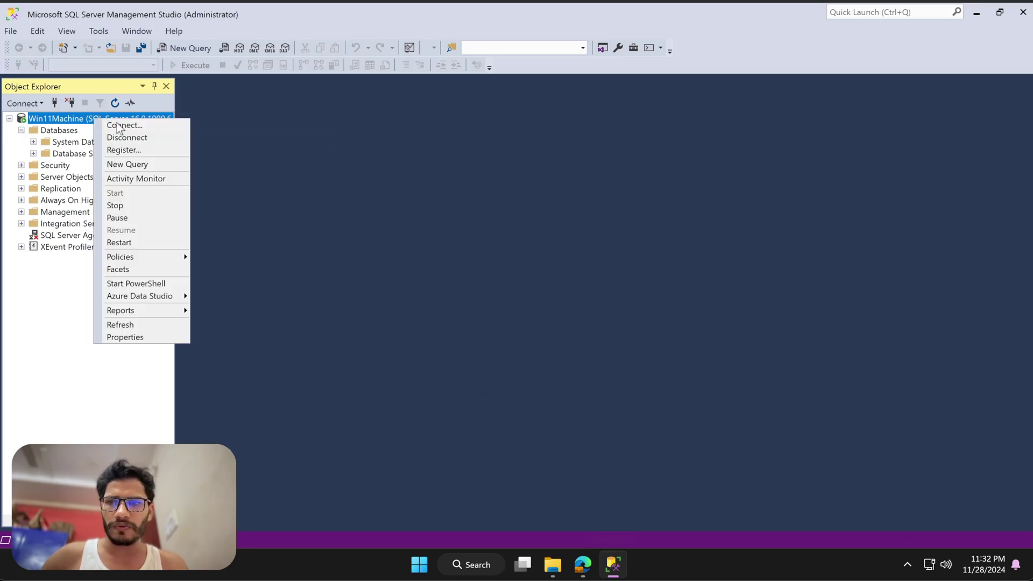
{"action": "left_click", "coordinate": [137, 164]}
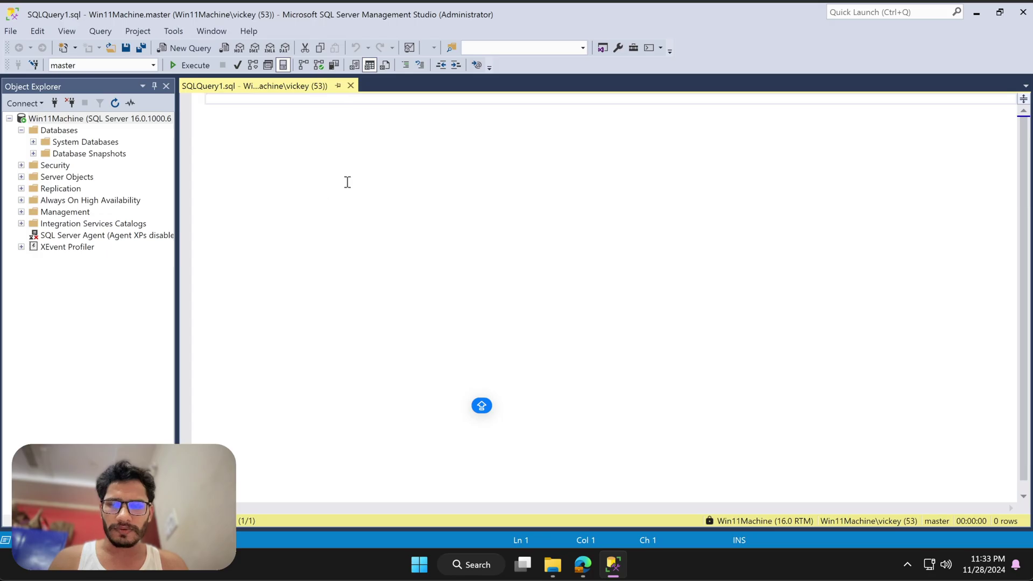
{"action": "type", "text": "SELECT "}
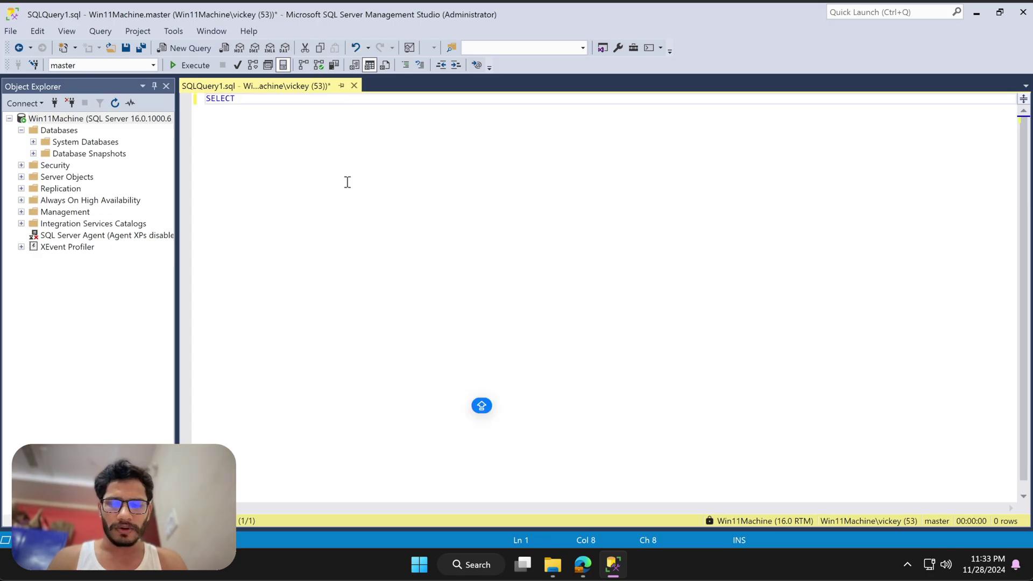
{"action": "type", "text": "@@VERSION"}
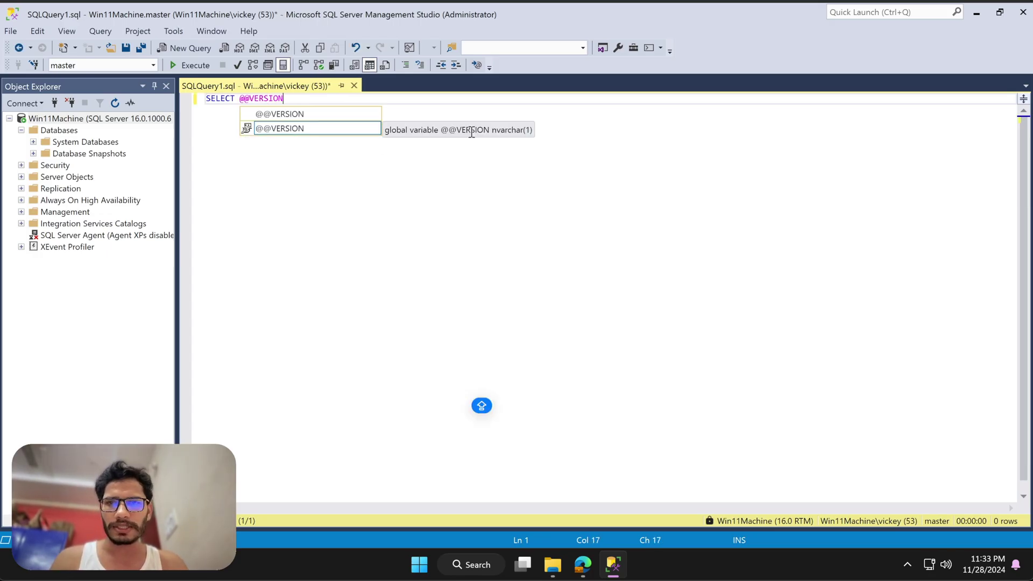
{"action": "key", "text": "Escape"}
{"action": "left_click", "coordinate": [188, 65]}
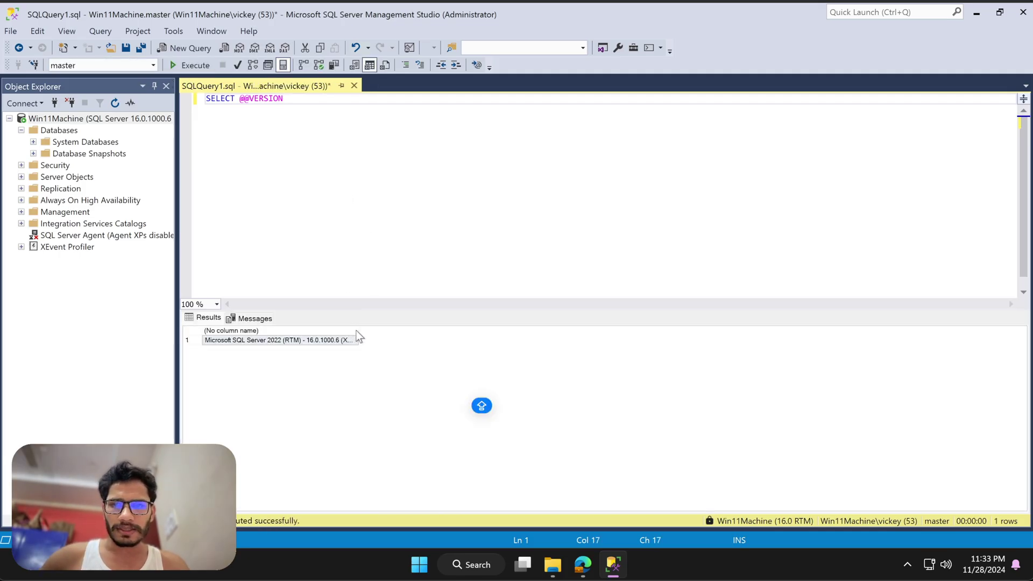
- Widen the result column to show the full version, then expand System Databases and select master
{"action": "left_click_drag", "start_coordinate": [357, 331], "coordinate": [719, 326]}
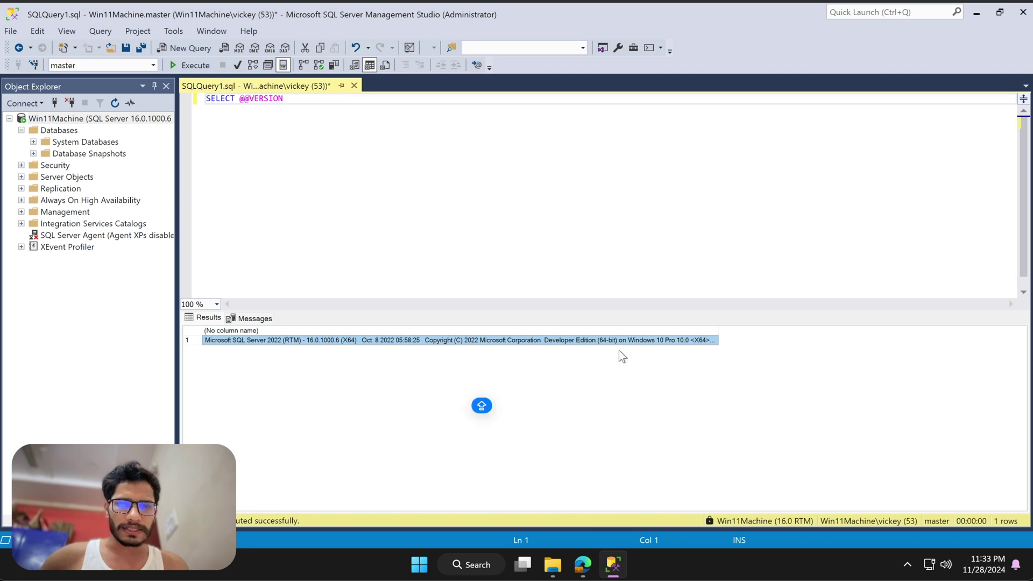
{"action": "double_click", "coordinate": [721, 327]}
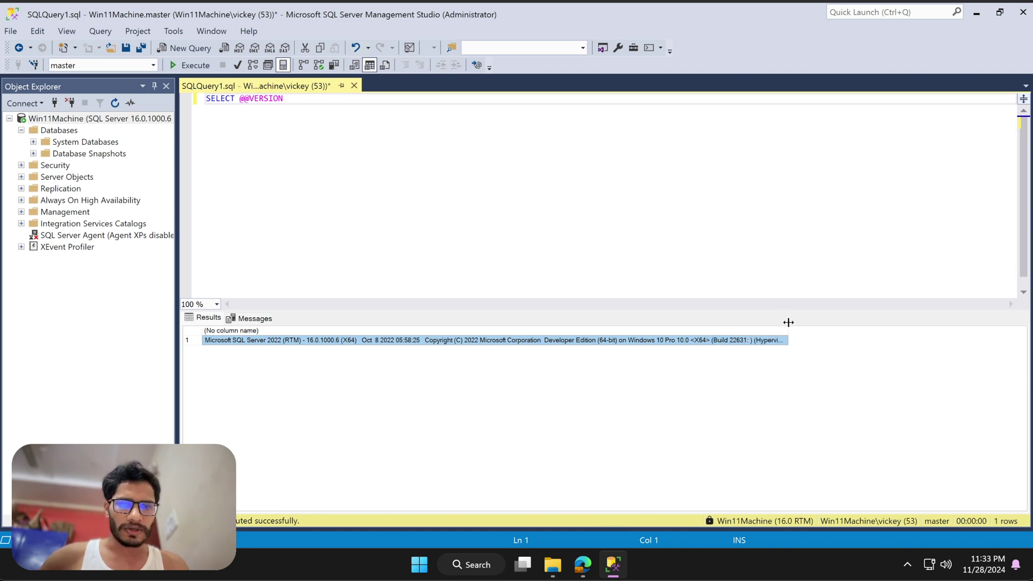
{"action": "left_click", "coordinate": [330, 199]}
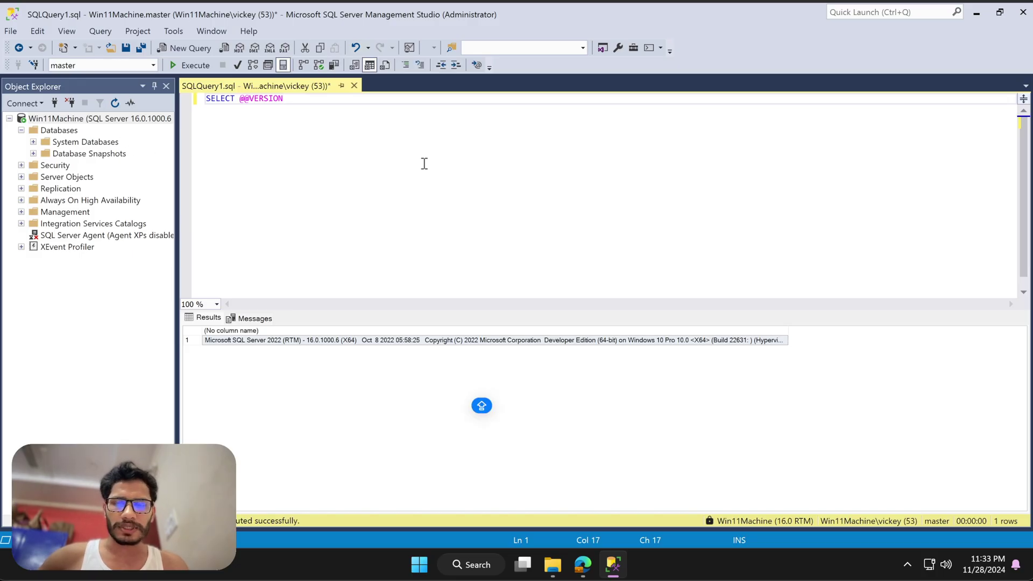
{"action": "left_click", "coordinate": [33, 142]}
{"action": "left_click", "coordinate": [77, 154]}
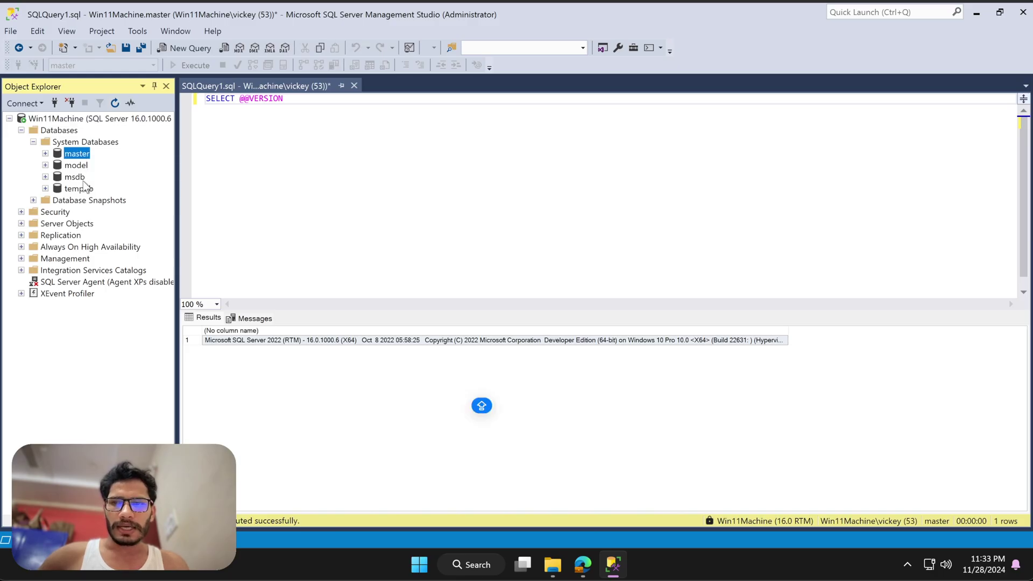
- Launch Azure Data Studio, start a New Connection, and dismiss the updates-disabled notification
{"action": "left_click", "coordinate": [471, 565]}
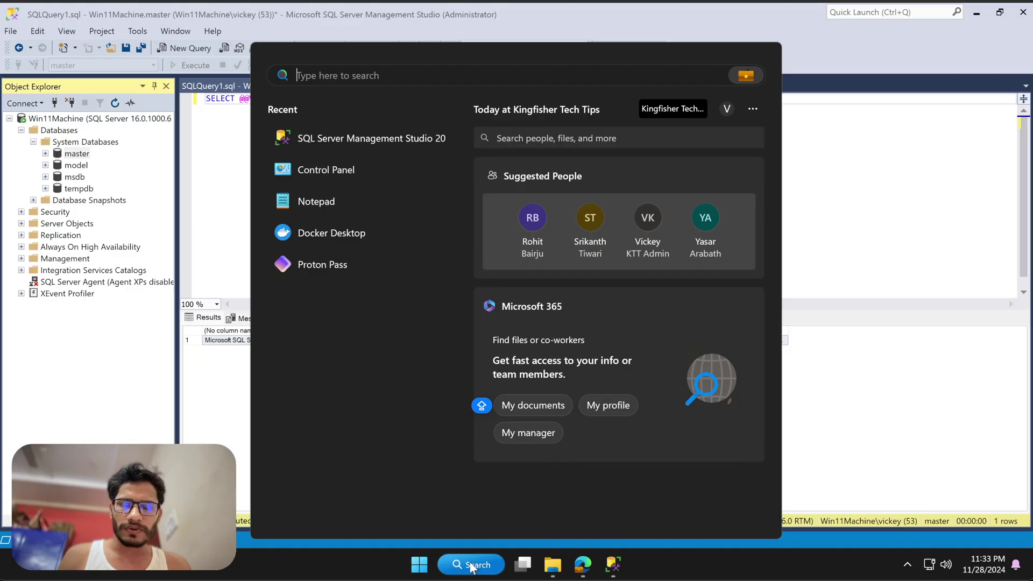
{"action": "type", "text": "AZ"}
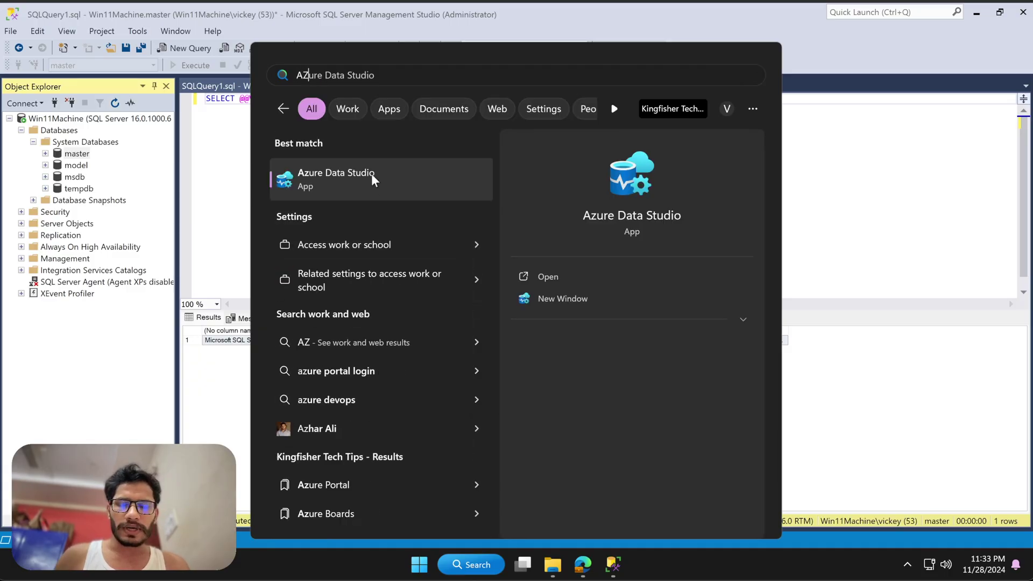
{"action": "left_click", "coordinate": [371, 173]}
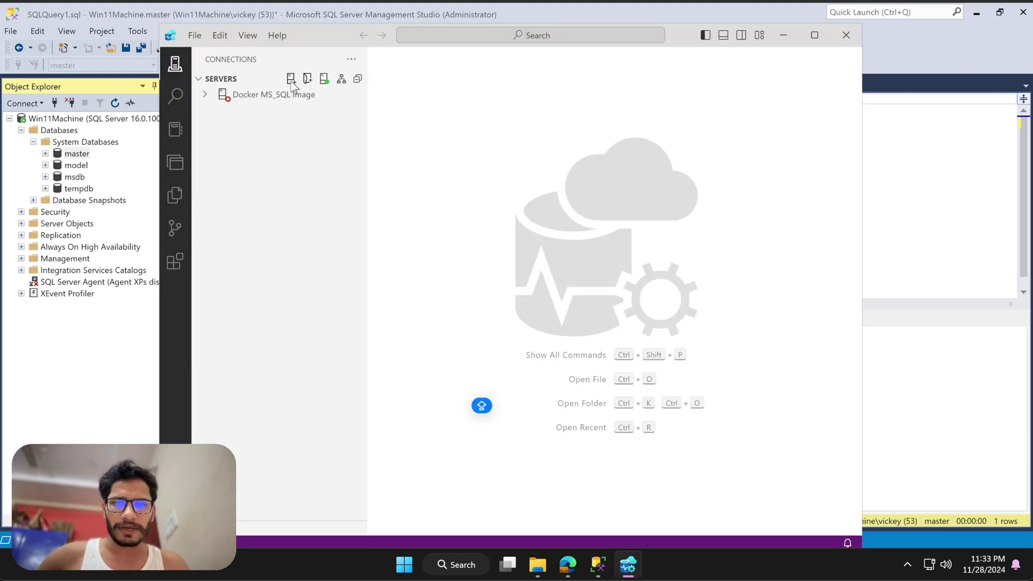
{"action": "left_click", "coordinate": [291, 79]}
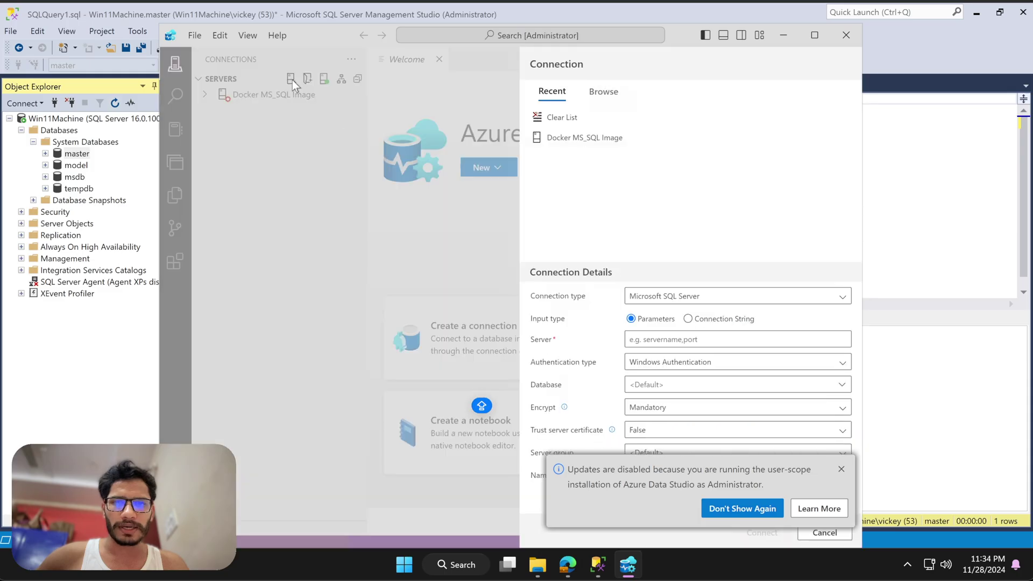
{"action": "left_click", "coordinate": [818, 509]}
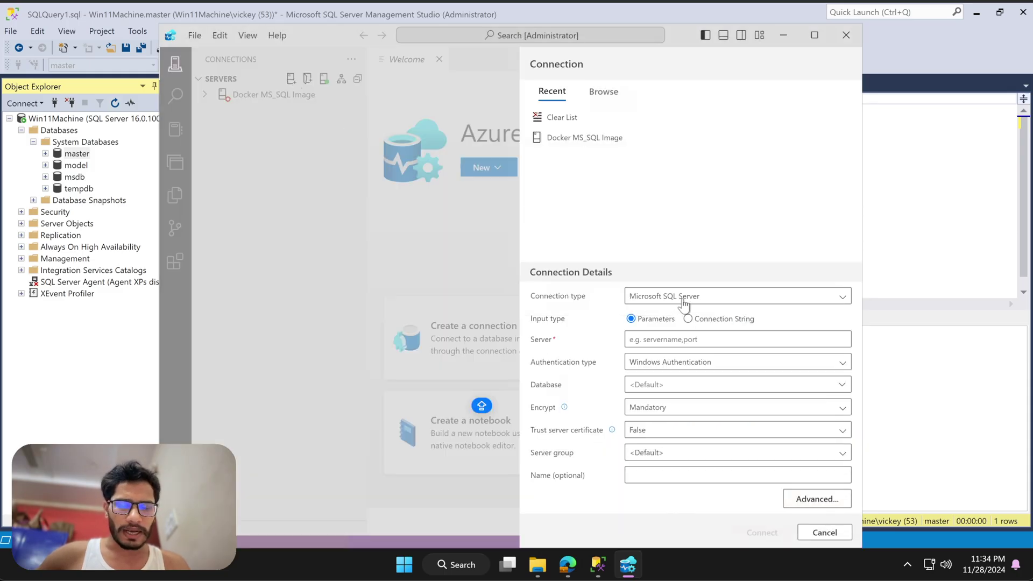
- Connect to server Win11Machine with Windows Authentication and Trust server certificate set to True
{"action": "left_click", "coordinate": [649, 339]}
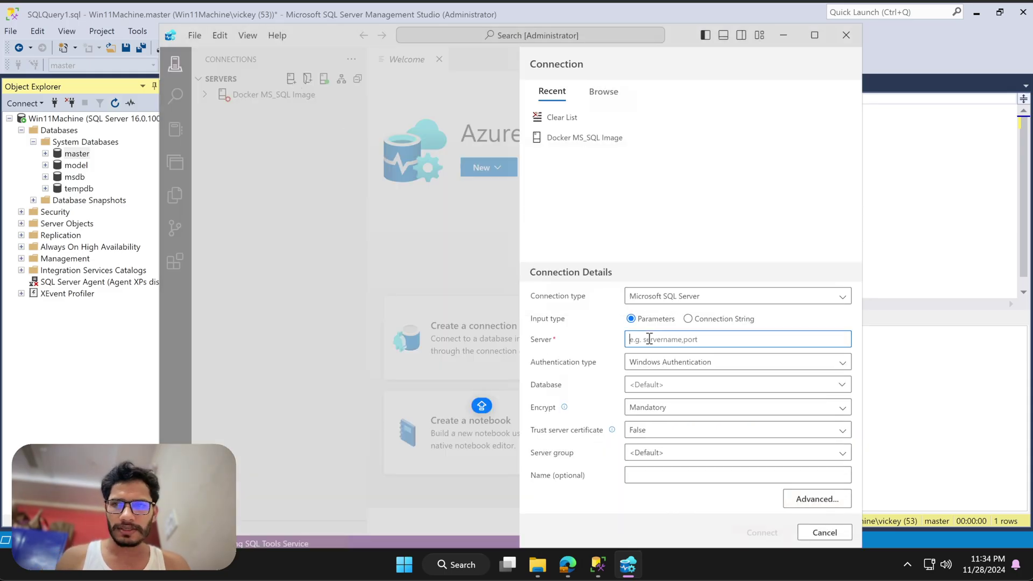
{"action": "type", "text": "wIN"}
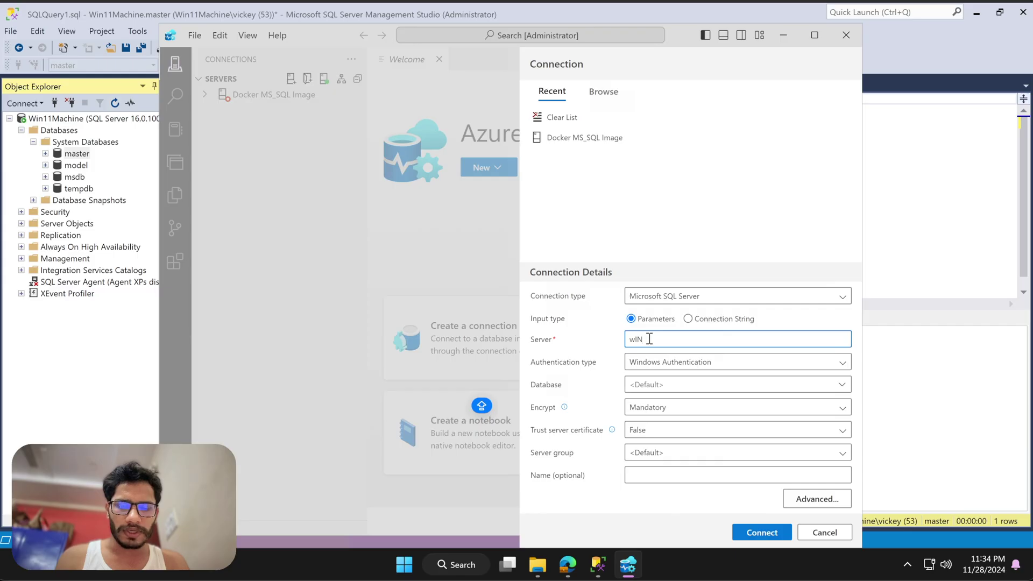
{"action": "key", "text": "BackSpace"}
{"action": "type", "text": "w"}
{"action": "key", "text": "BackSpace"}
{"action": "type", "text": "Win11Ma"}
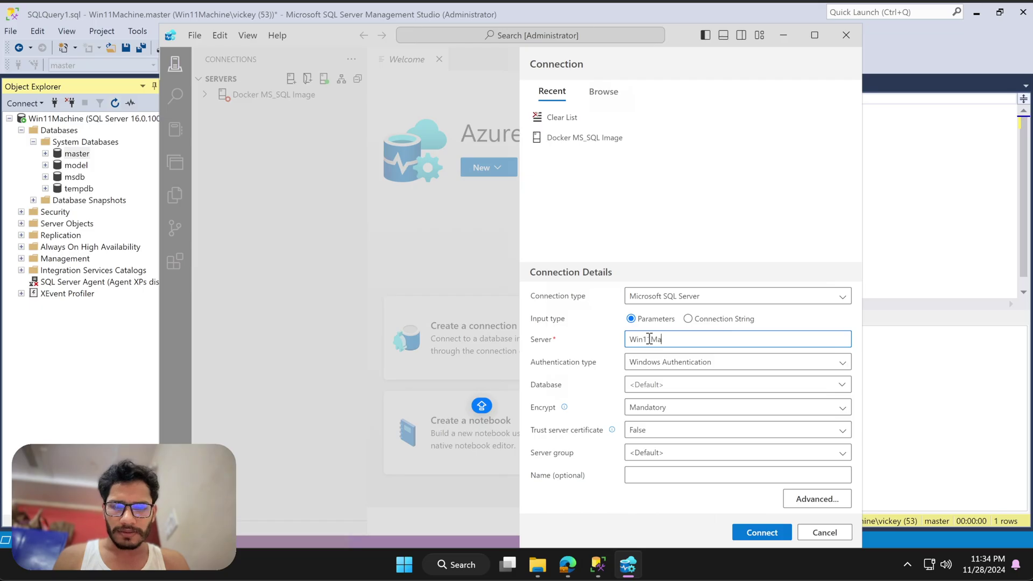
{"action": "type", "text": "chine"}
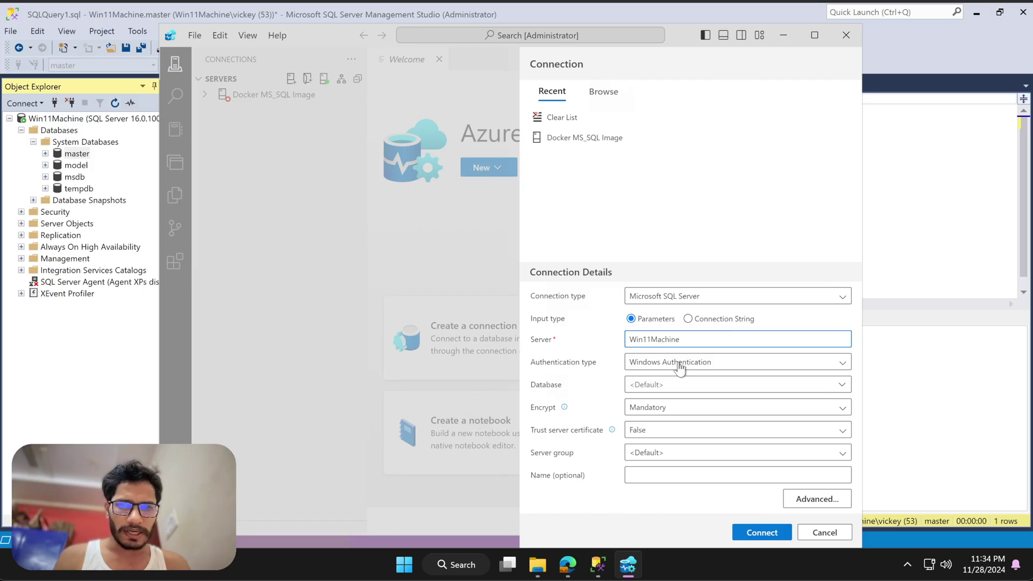
{"action": "left_click", "coordinate": [679, 365]}
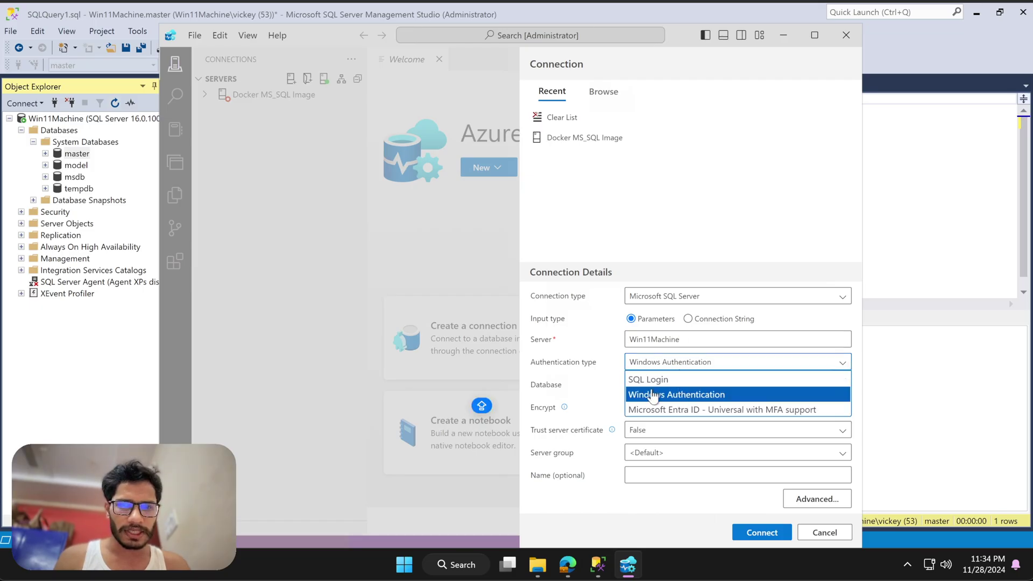
{"action": "left_click", "coordinate": [582, 386]}
{"action": "left_click", "coordinate": [650, 431]}
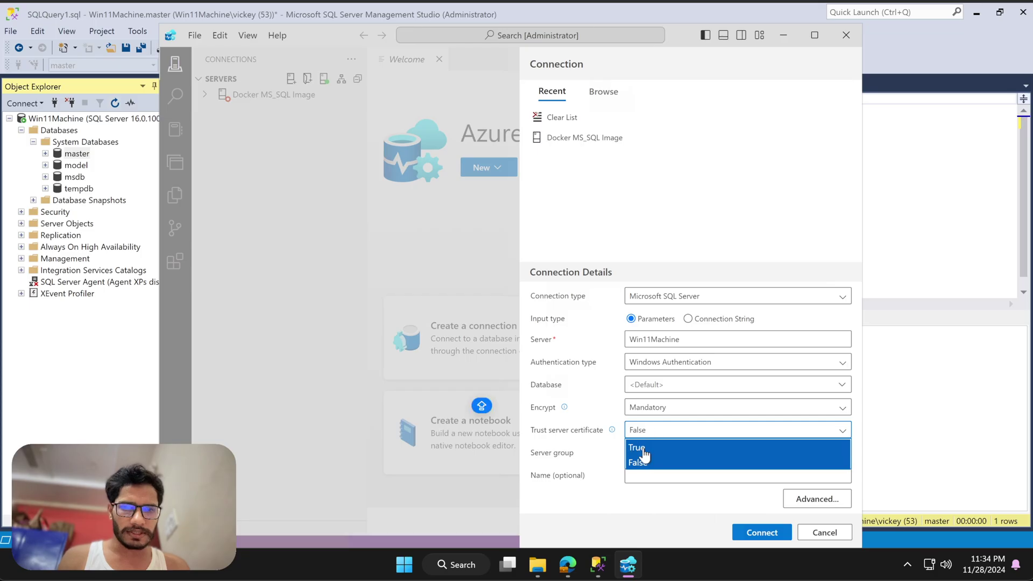
{"action": "left_click", "coordinate": [645, 454]}
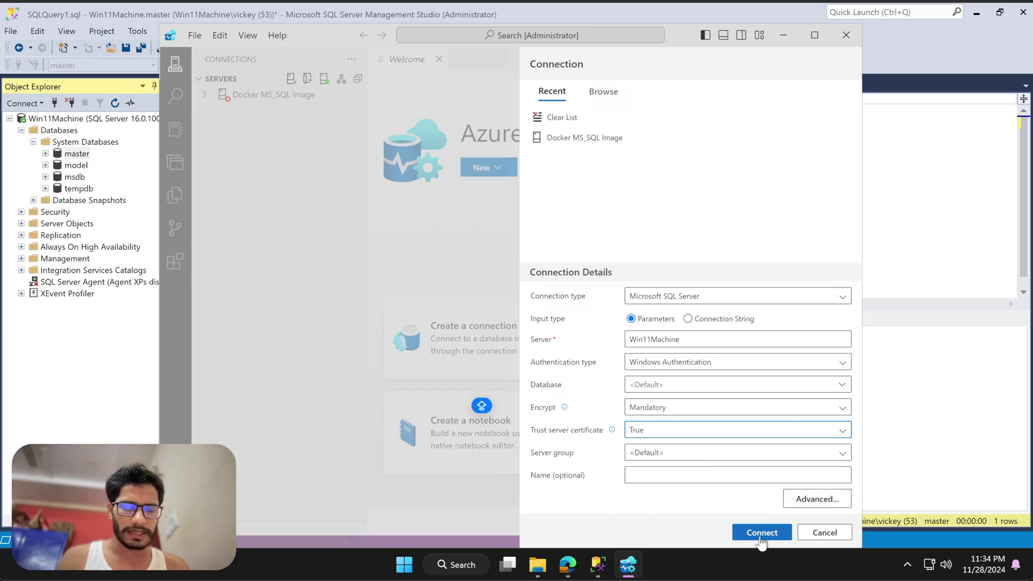
{"action": "left_click", "coordinate": [760, 534]}
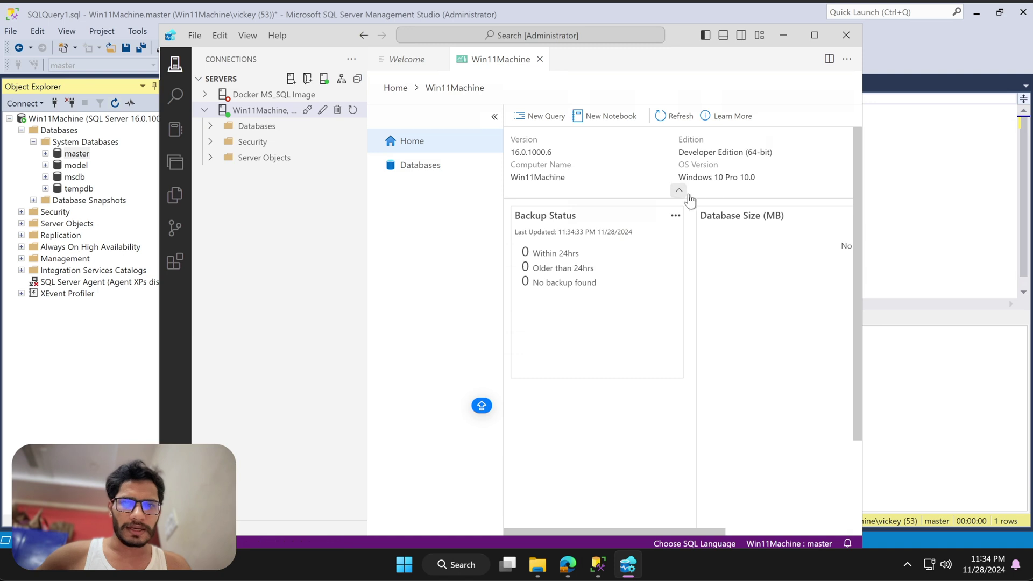
- Expand Databases and System Databases under Win11Machine
{"action": "left_click", "coordinate": [255, 125]}
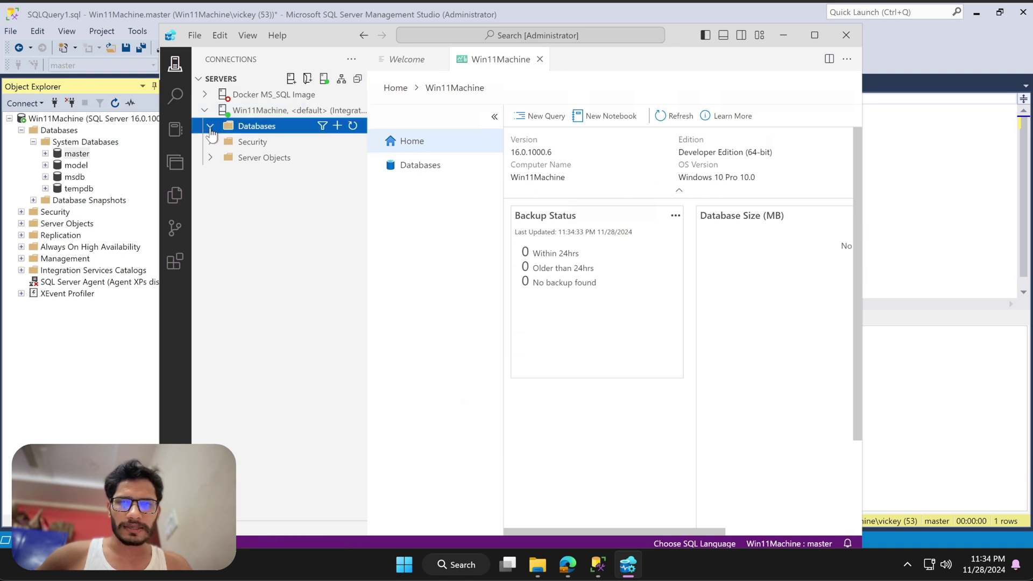
{"action": "left_click", "coordinate": [276, 143]}
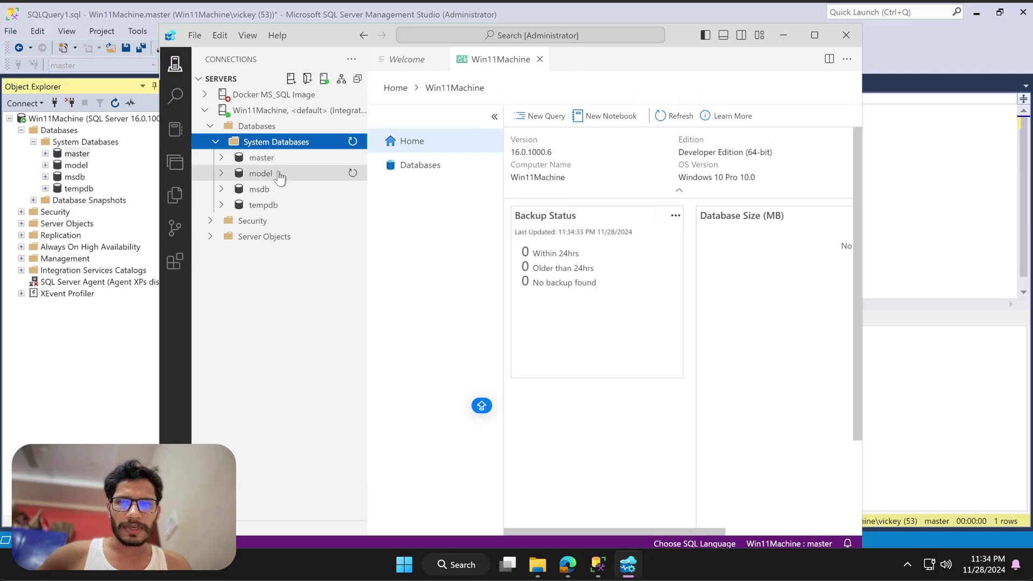
{"action": "right_click", "coordinate": [297, 144]}
{"action": "key", "text": "Escape"}
{"action": "right_click", "coordinate": [271, 112]}
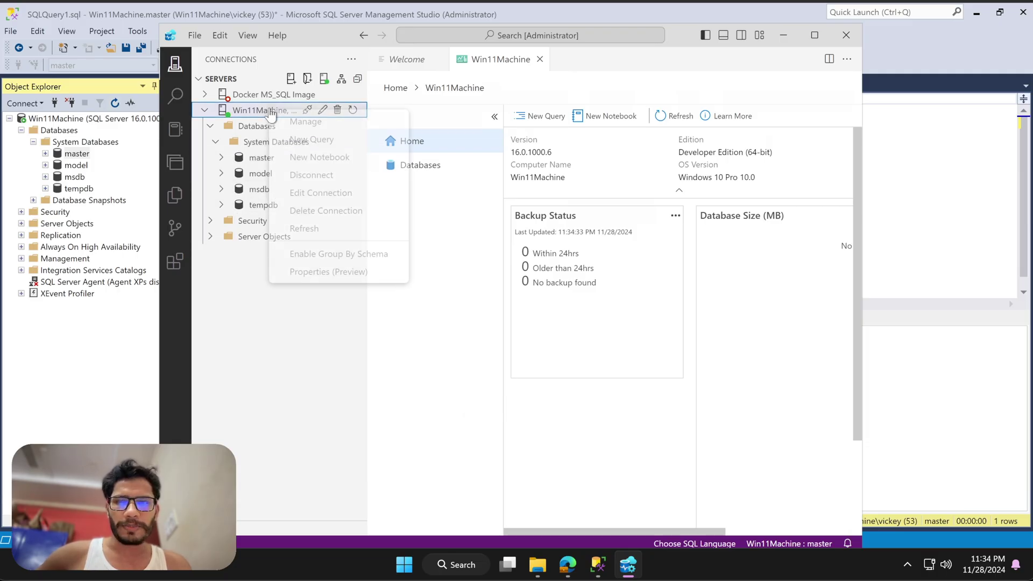
{"action": "left_click", "coordinate": [311, 140]}
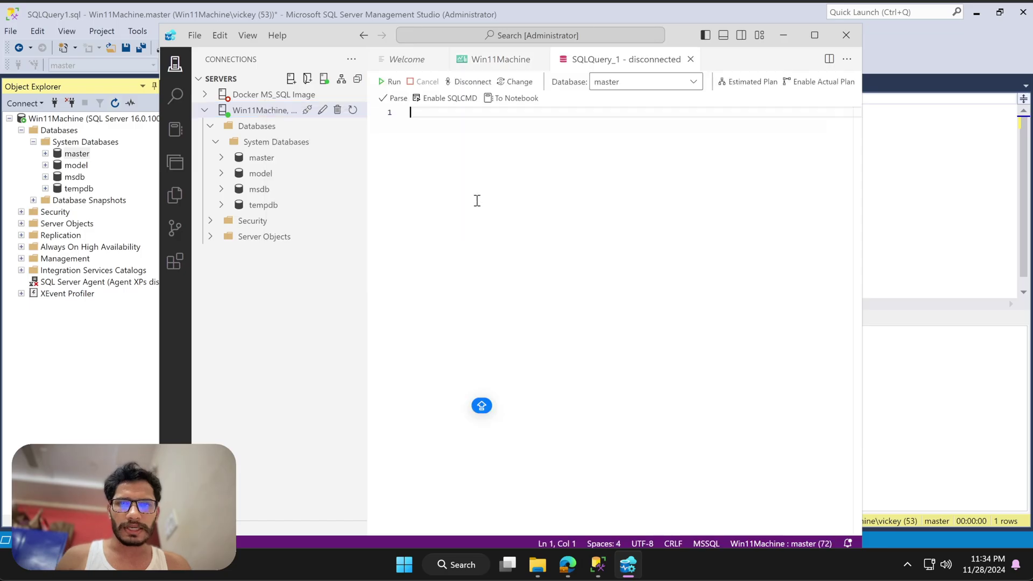
{"action": "type", "text": "select "}
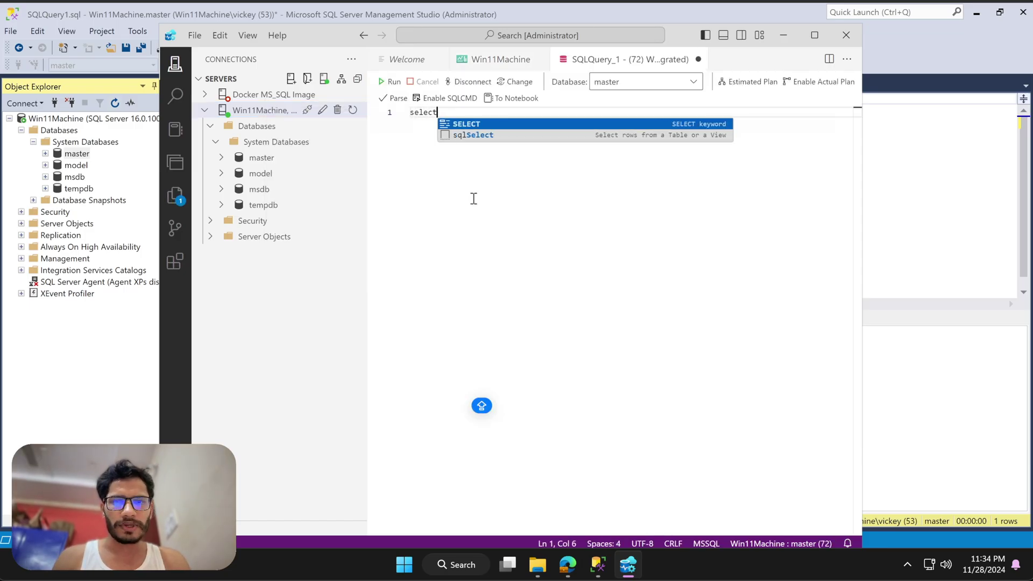
{"action": "type", "text": "@@"}
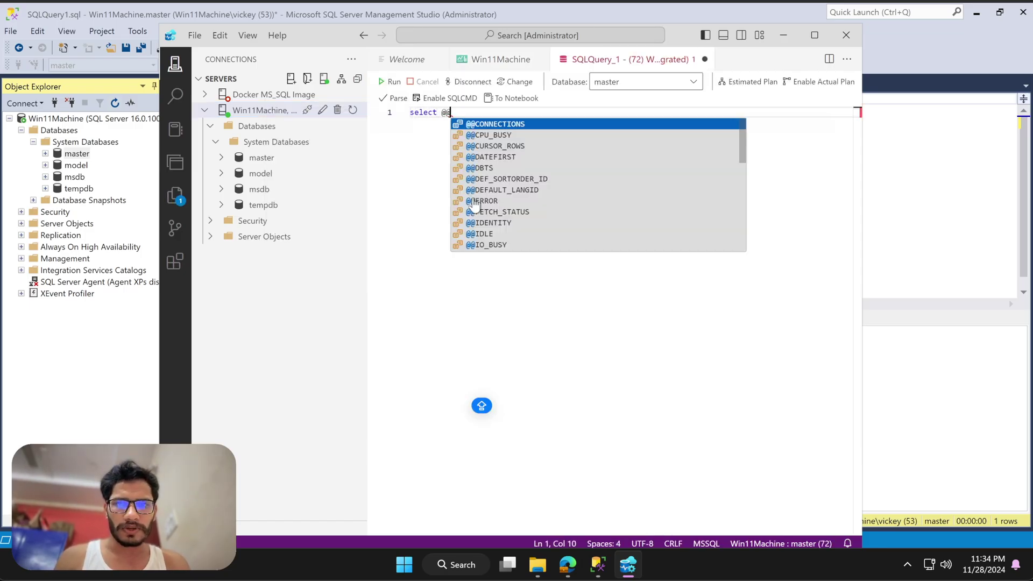
{"action": "type", "text": "VERSION"}
{"action": "key", "text": "Return"}
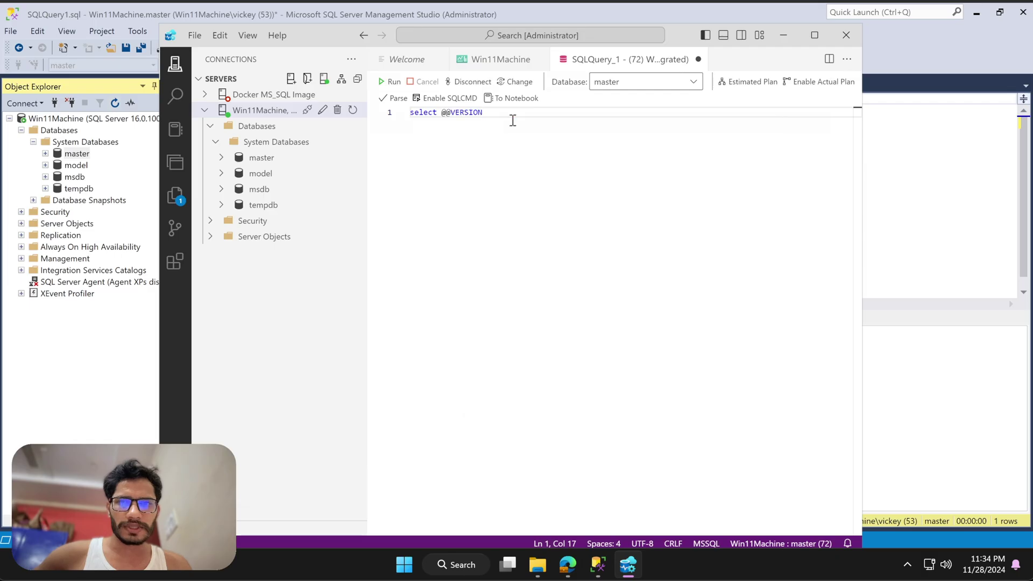
{"action": "left_click_drag", "start_coordinate": [487, 112], "coordinate": [410, 112]}
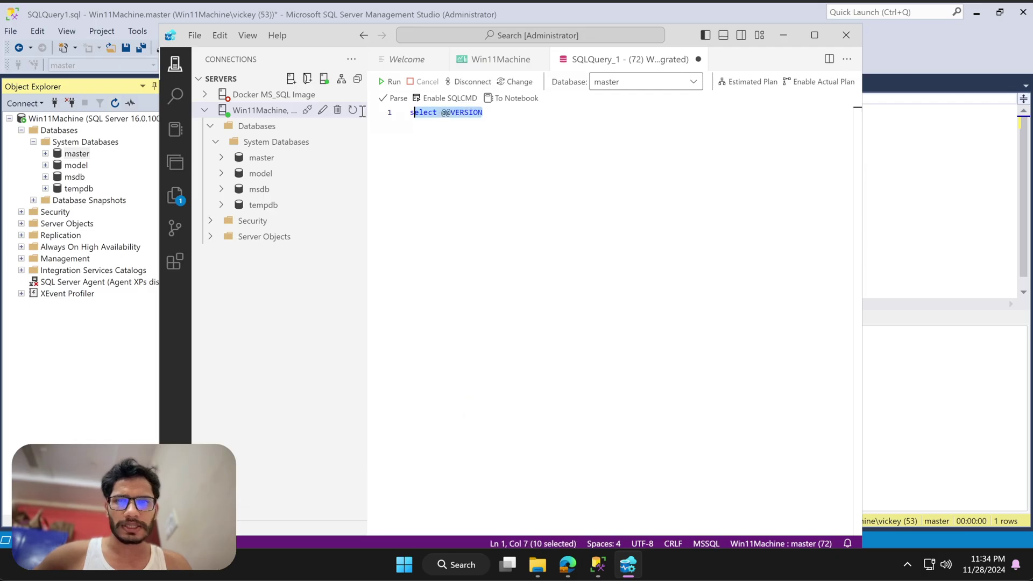
{"action": "left_click", "coordinate": [391, 82]}
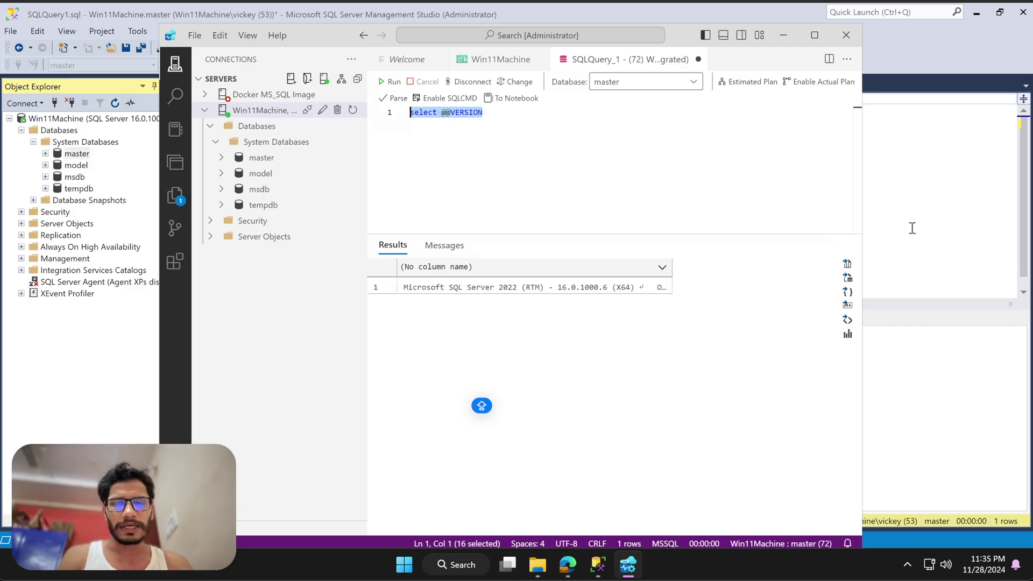
{"action": "left_click_drag", "start_coordinate": [321, 40], "coordinate": [366, 38]}
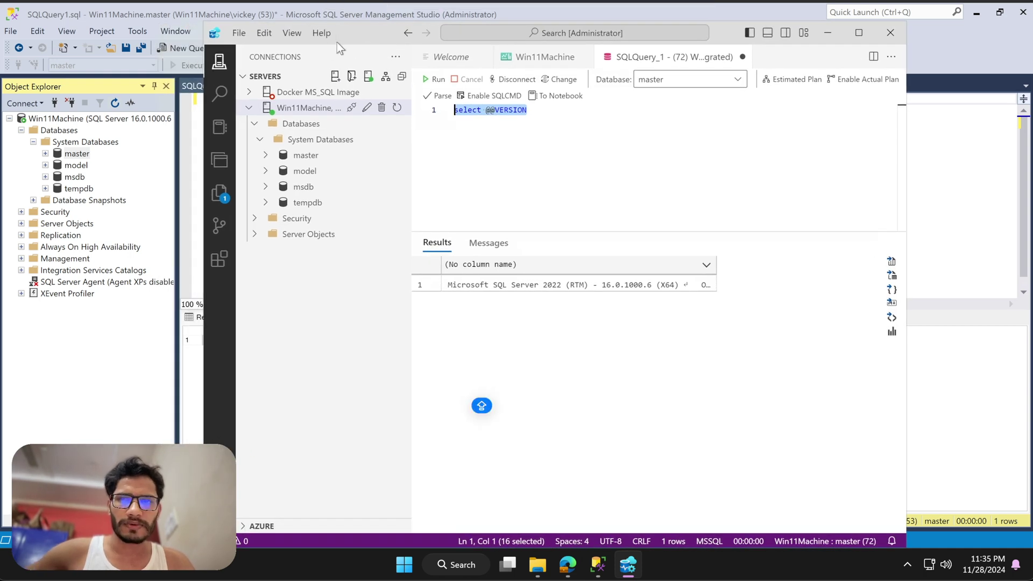